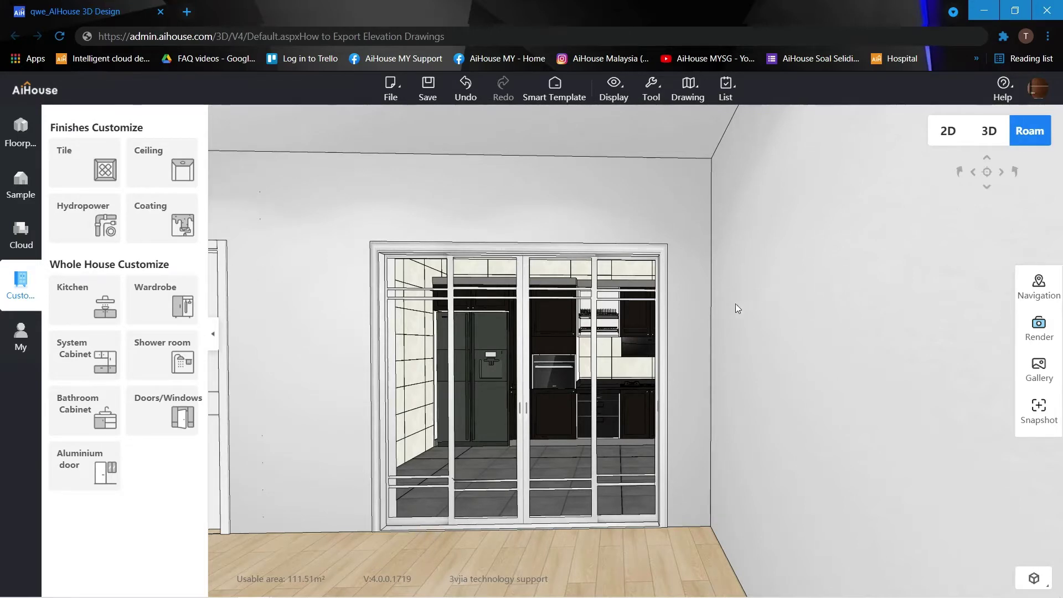
# Turn the roam view along the kitchen and switch off Show floorplan
pyautogui.scroll(6, 735, 303)
pyautogui.scroll(6, 767, 498)
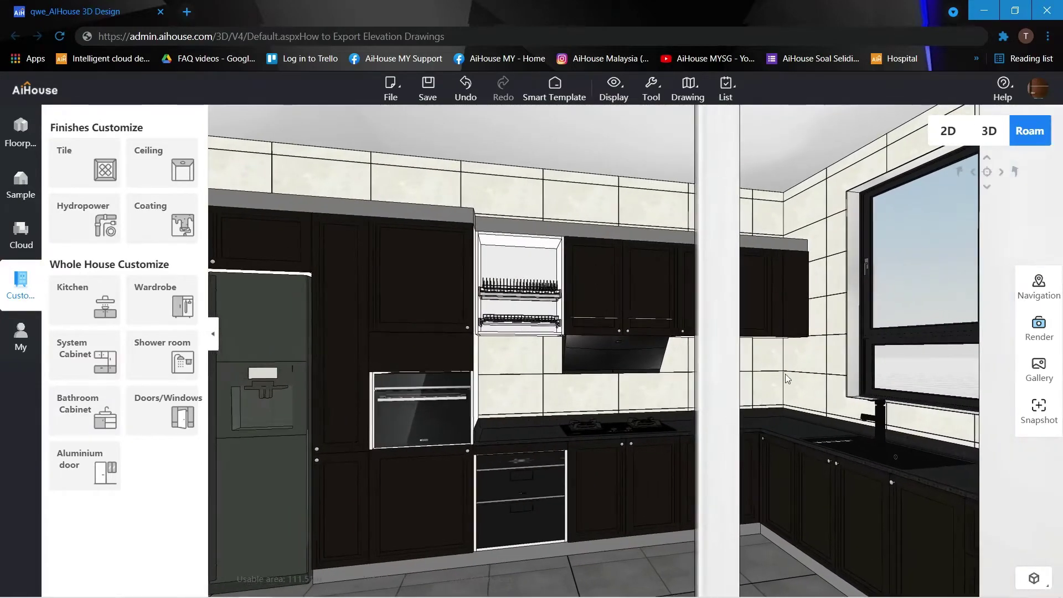
pyautogui.scroll(-6, 771, 357)
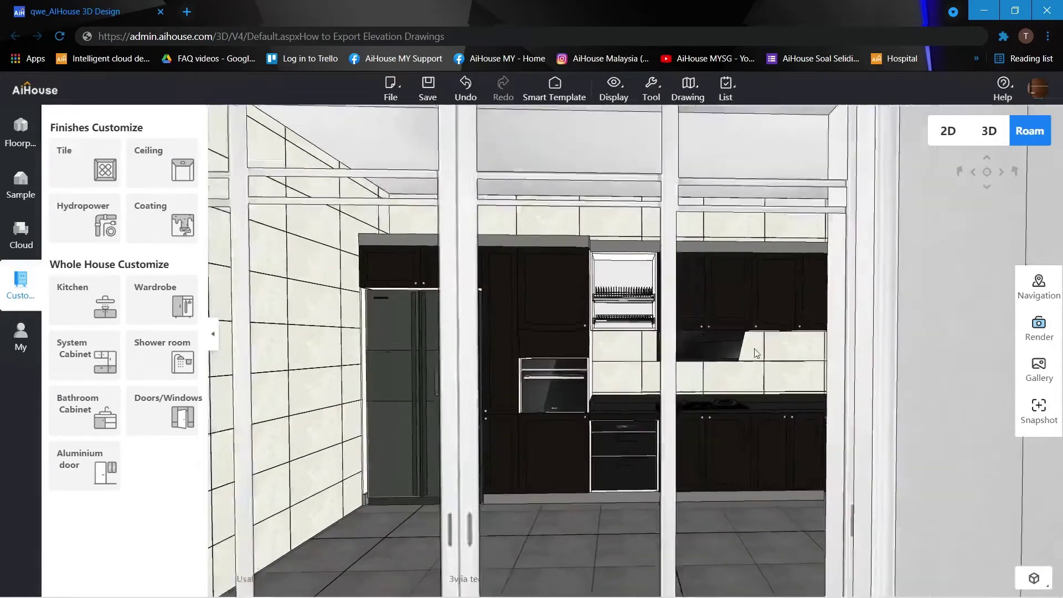
pyautogui.moveTo(757, 353); pyautogui.dragTo(729, 434)
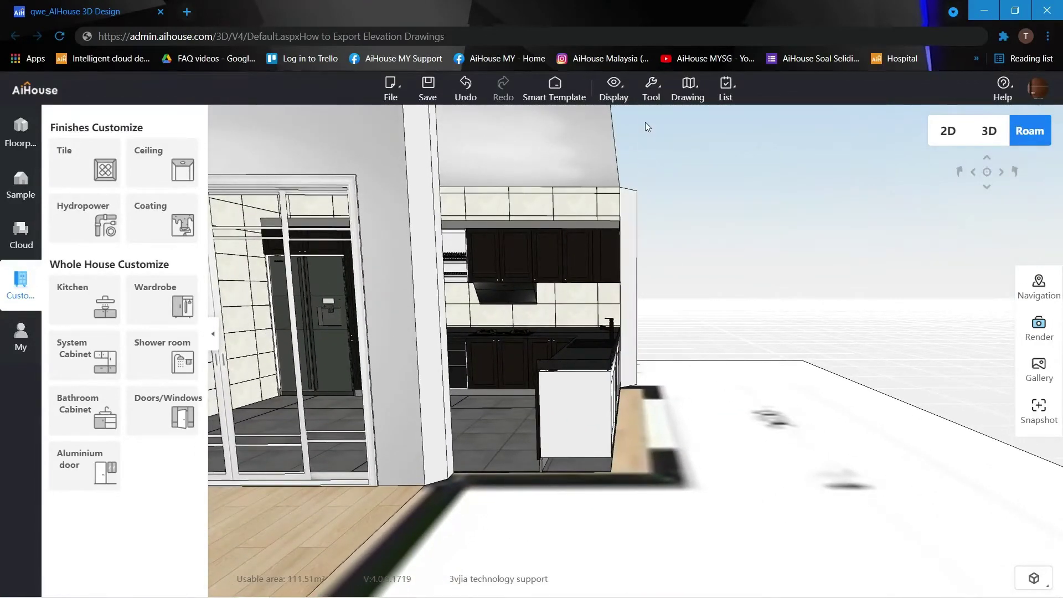
pyautogui.moveTo(614, 89)
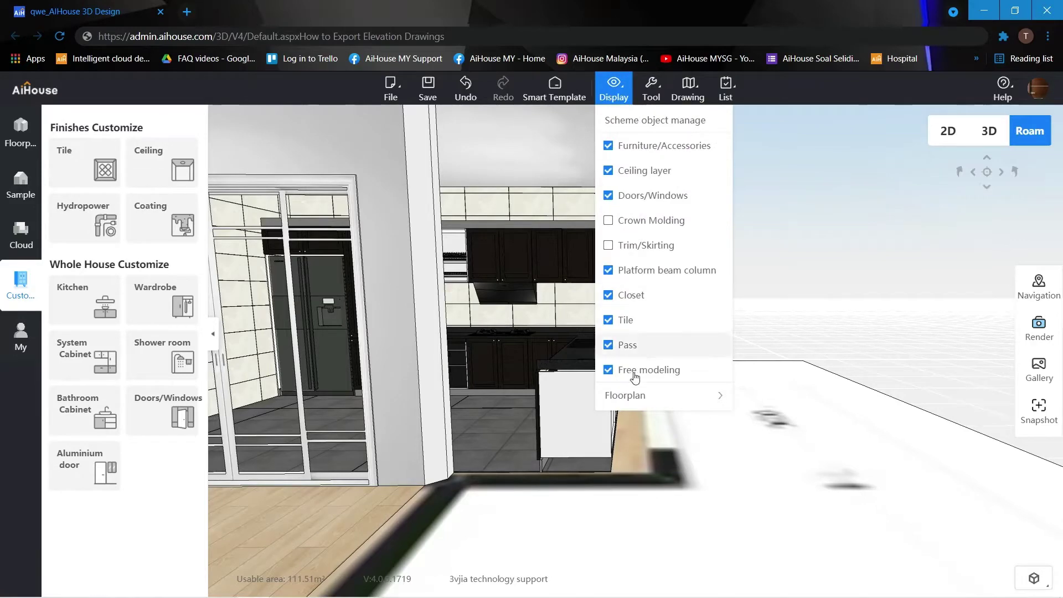
pyautogui.moveTo(630, 397)
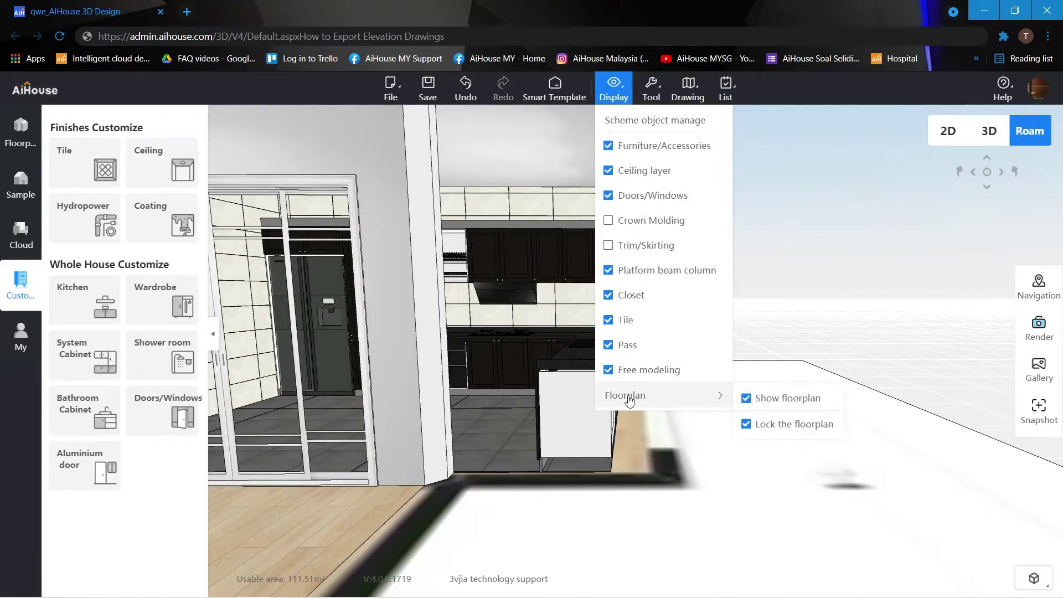
pyautogui.click(747, 399)
pyautogui.press('Down')
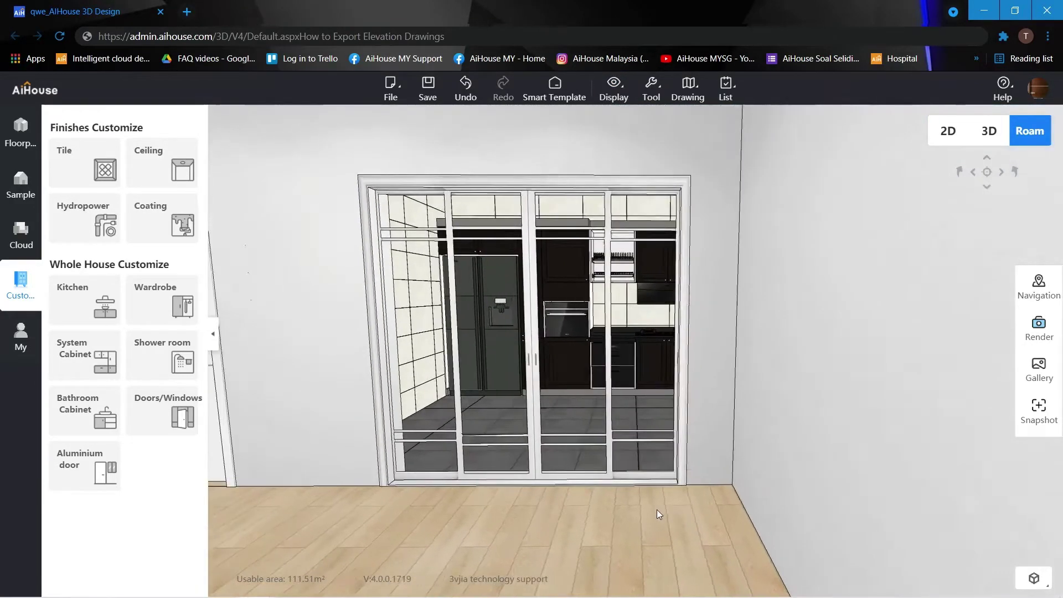
# Enter the Kitchen cabinet customization and its KitchenRemark drawing annotation mode
pyautogui.click(657, 512)
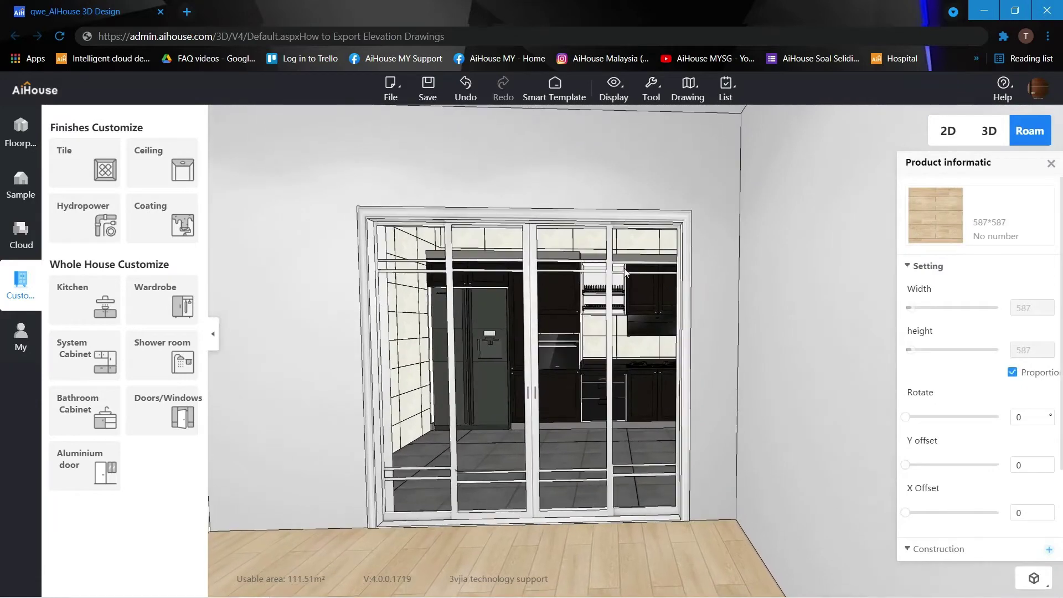
pyautogui.click(85, 299)
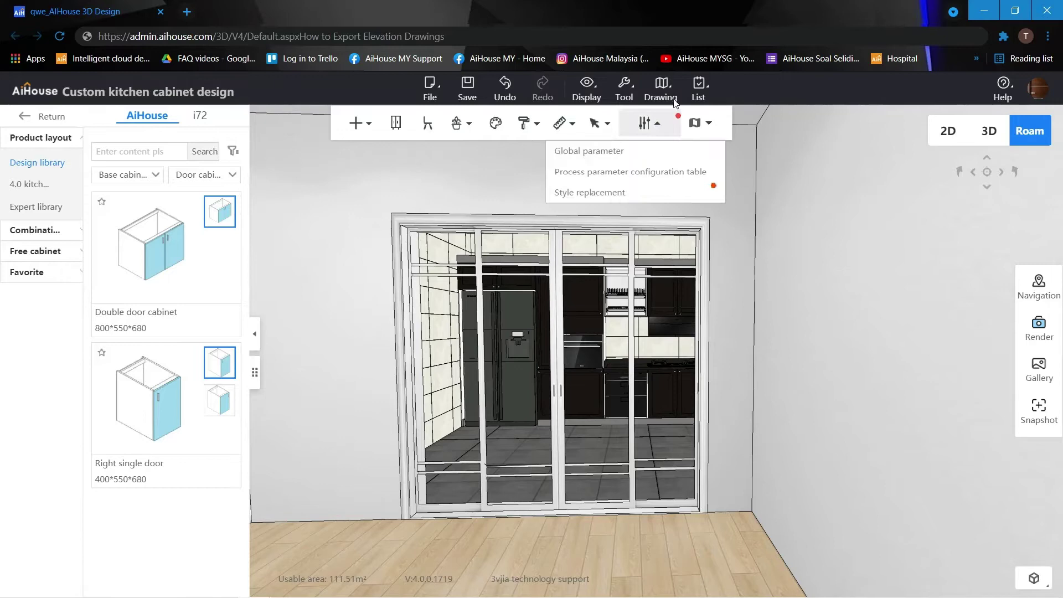
pyautogui.moveTo(667, 95)
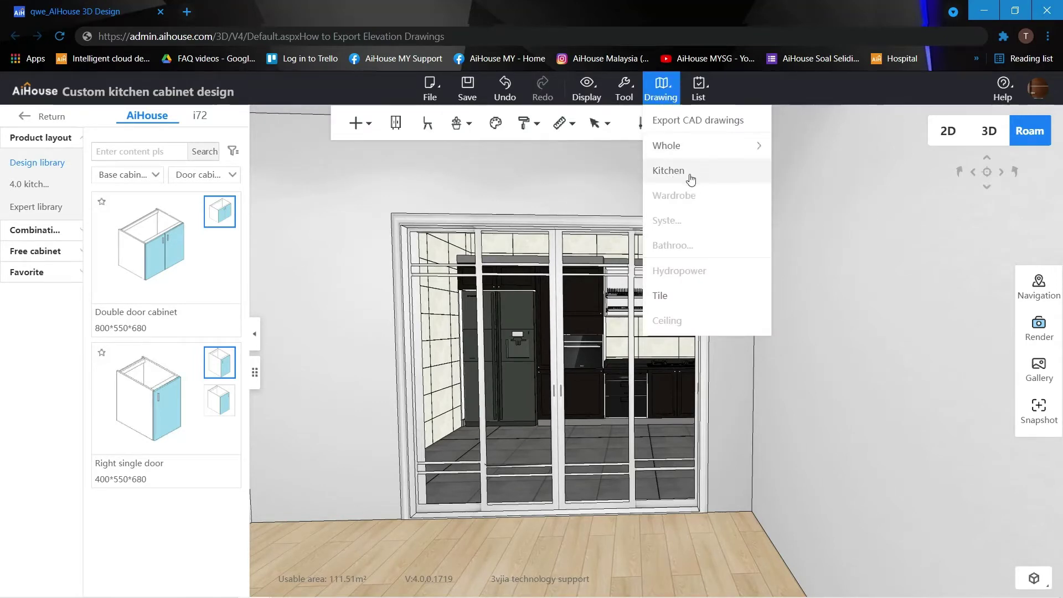
pyautogui.click(712, 182)
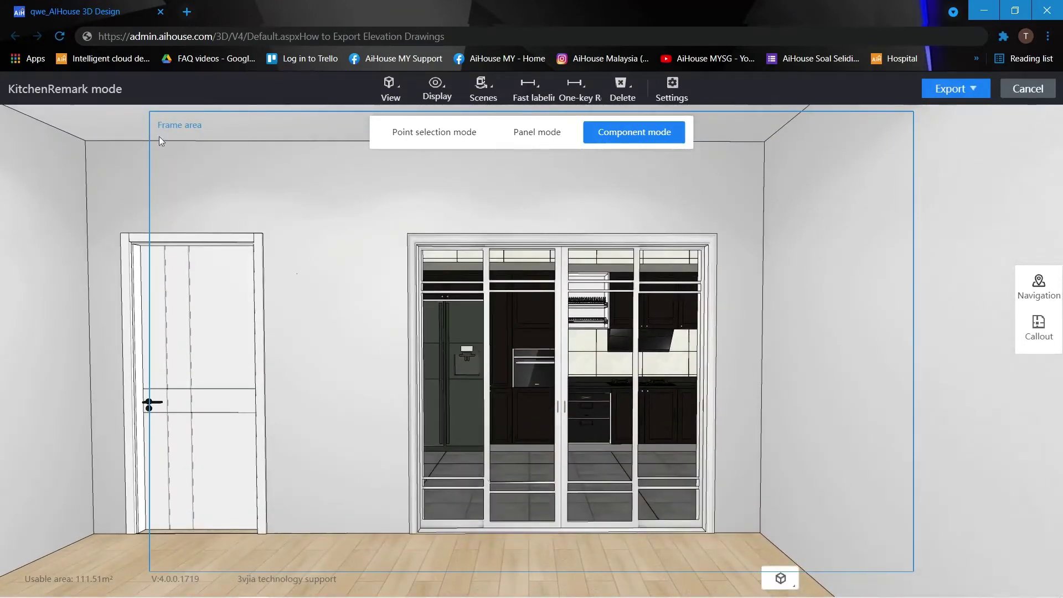
pyautogui.click(382, 100)
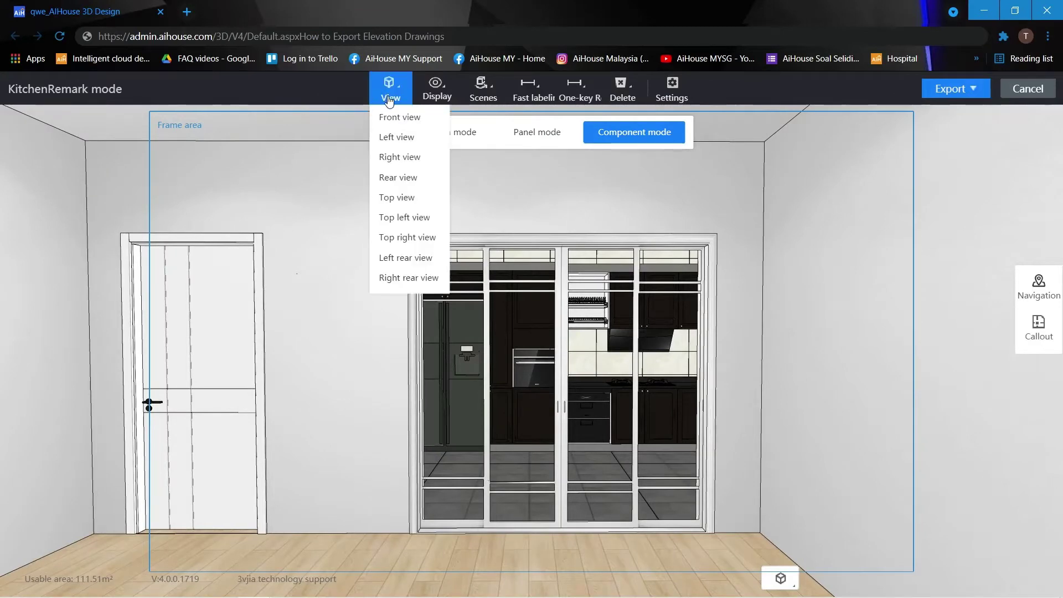
pyautogui.click(403, 122)
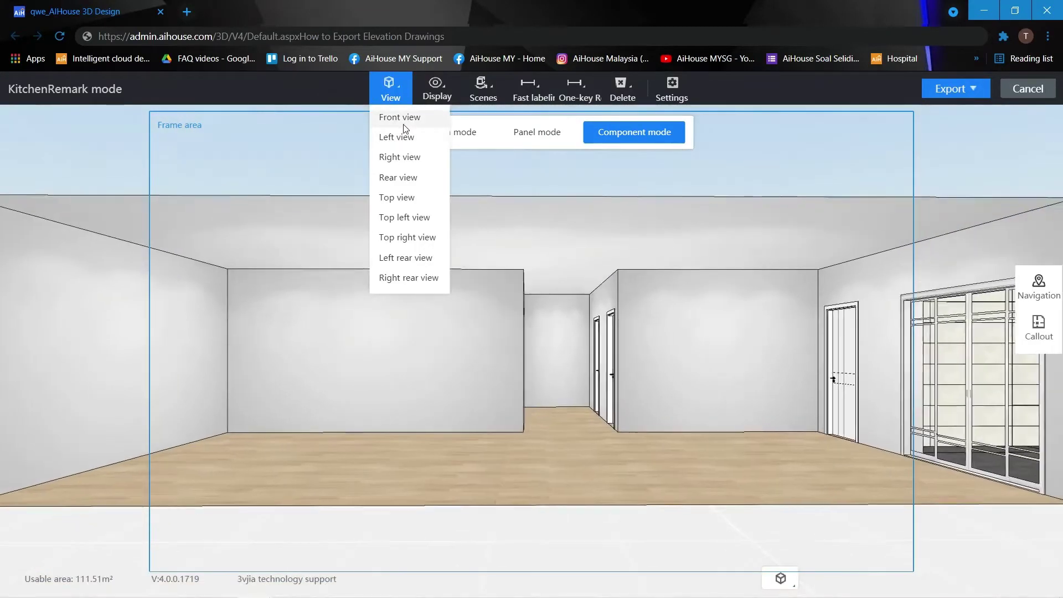
pyautogui.click(404, 158)
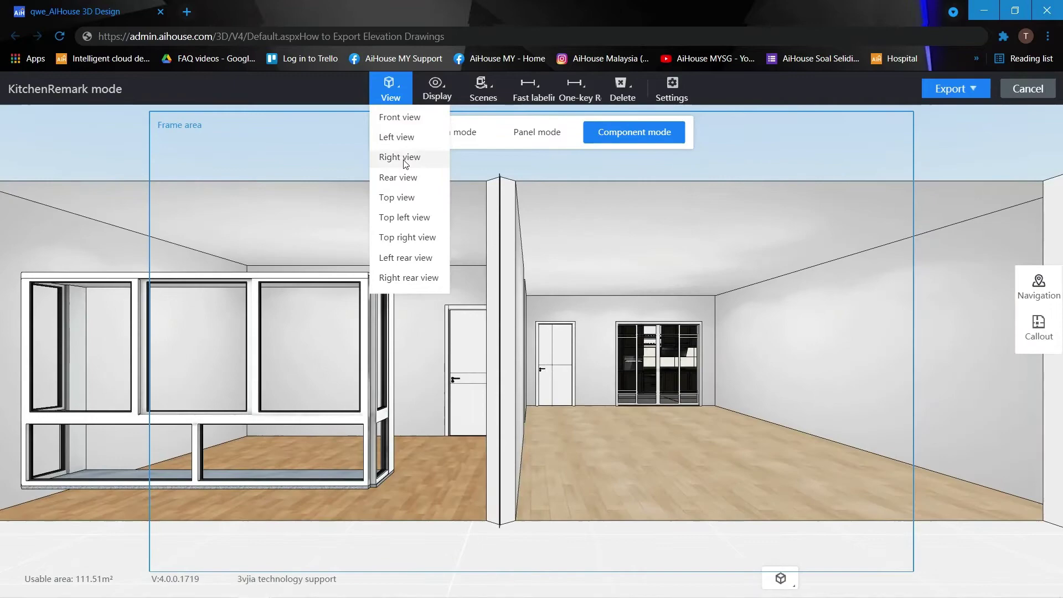
pyautogui.click(408, 178)
pyautogui.click(408, 200)
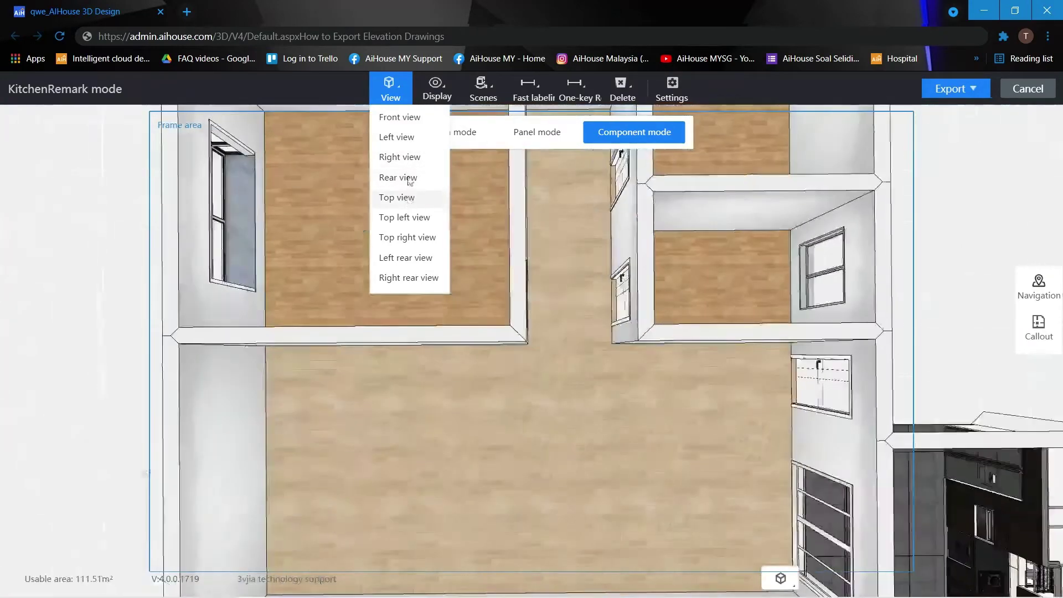
pyautogui.click(408, 158)
pyautogui.click(410, 139)
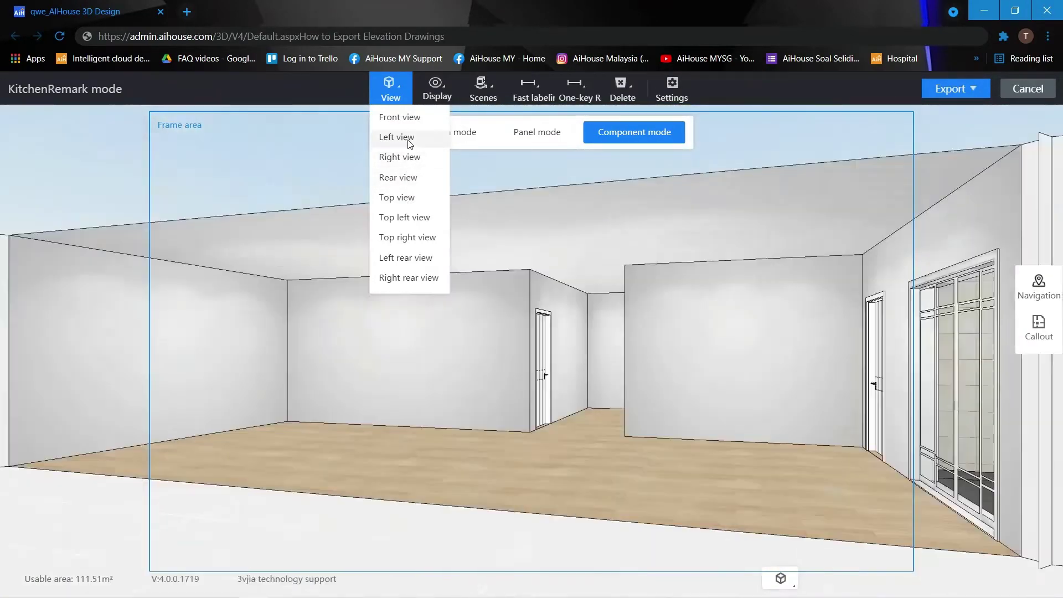
pyautogui.moveTo(614, 257); pyautogui.dragTo(528, 430)
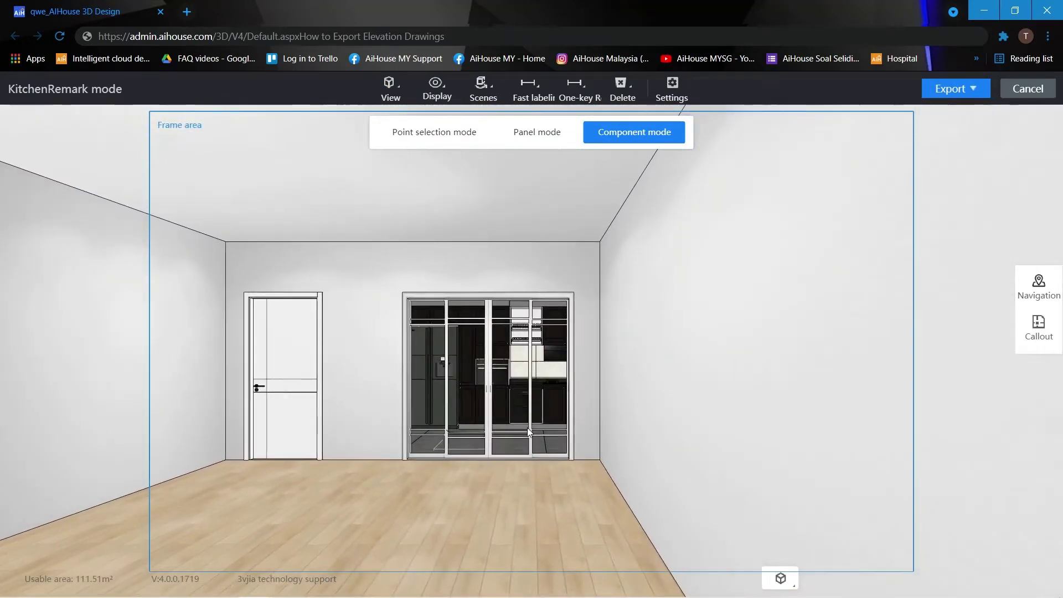
# Uncheck all Display categories, leaving only the cabinets, and zoom in on them
pyautogui.click(434, 96)
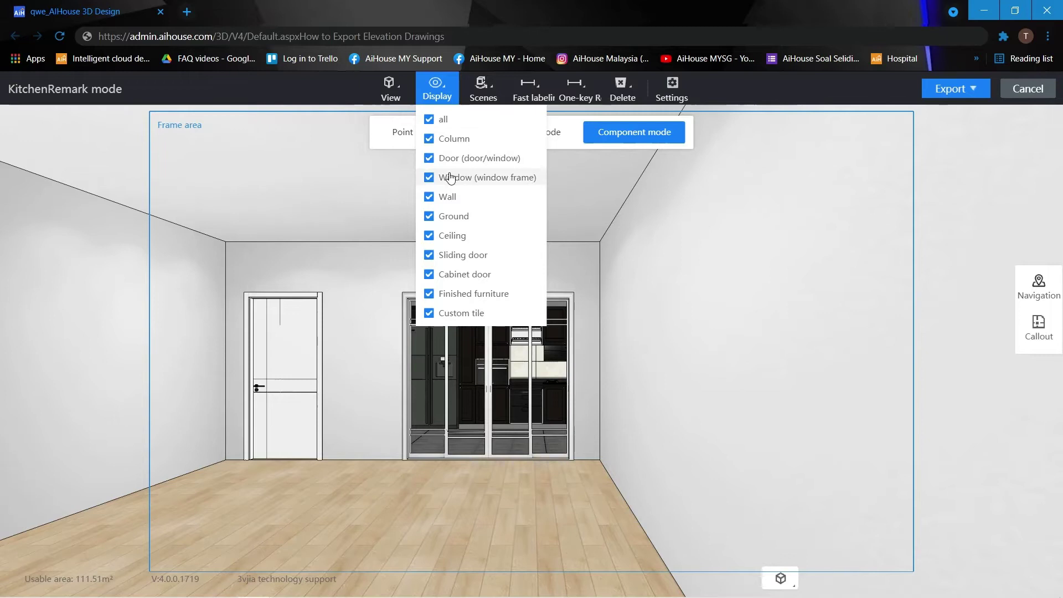
pyautogui.click(431, 124)
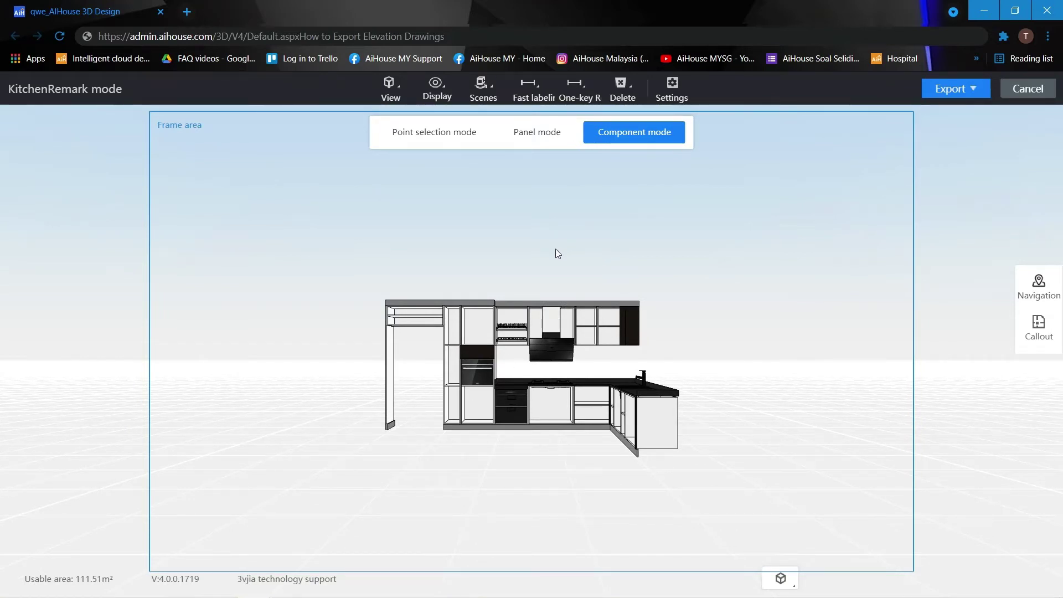
pyautogui.scroll(3, 557, 251)
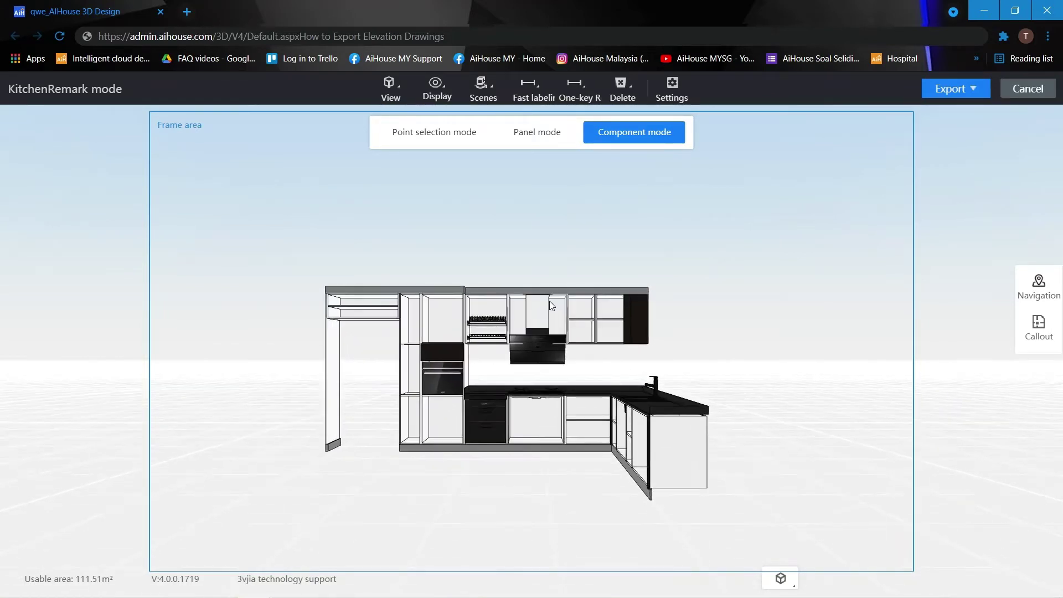
pyautogui.scroll(4, 551, 306)
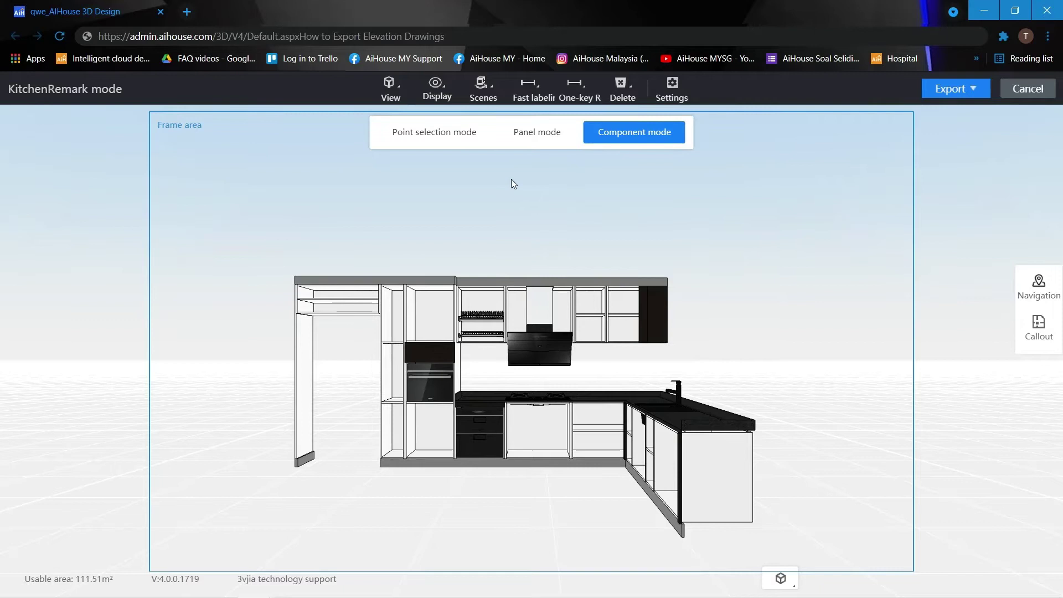
# Try Orthogonal projection and an oblique rotation, then return the cabinets to Perspective
pyautogui.click(483, 95)
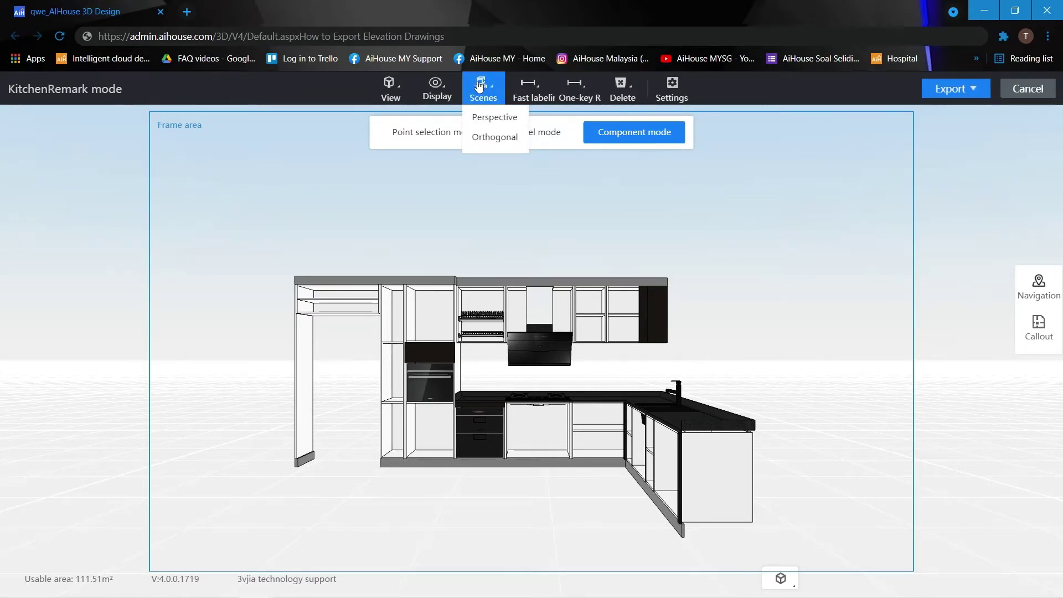
pyautogui.click(493, 118)
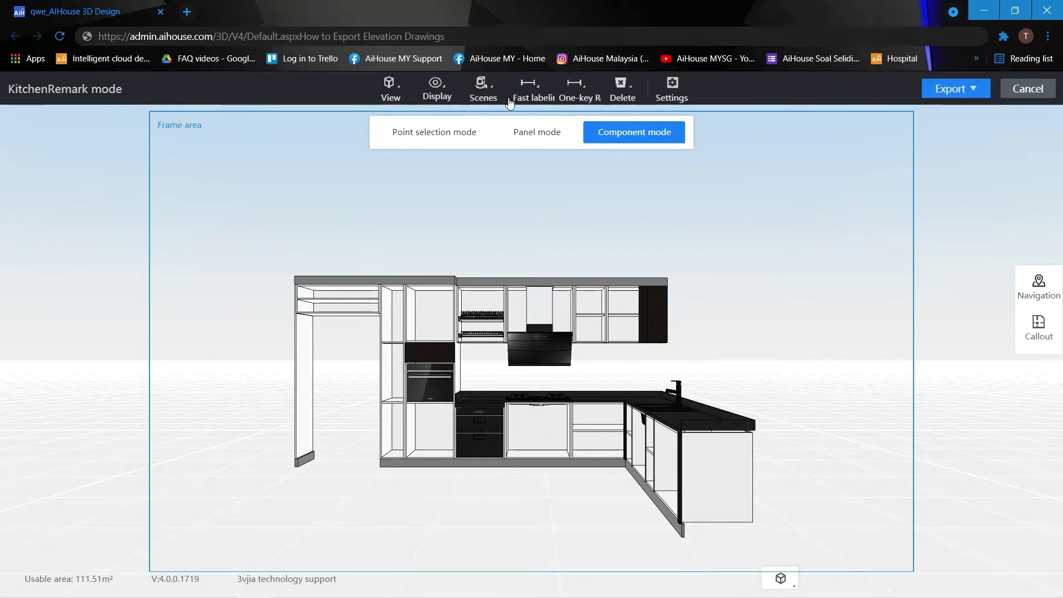
pyautogui.click(483, 90)
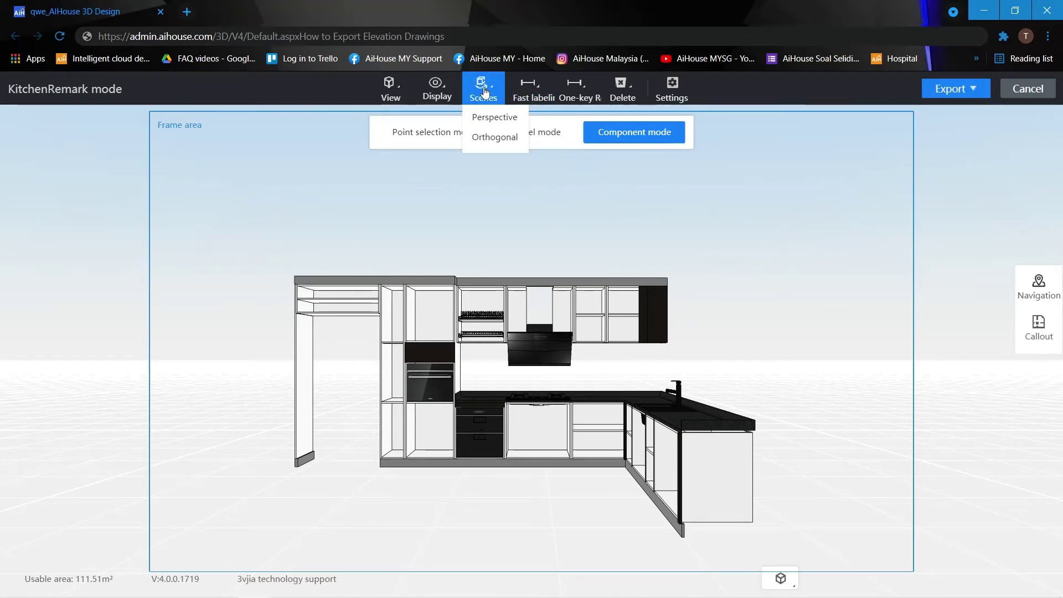
pyautogui.click(495, 139)
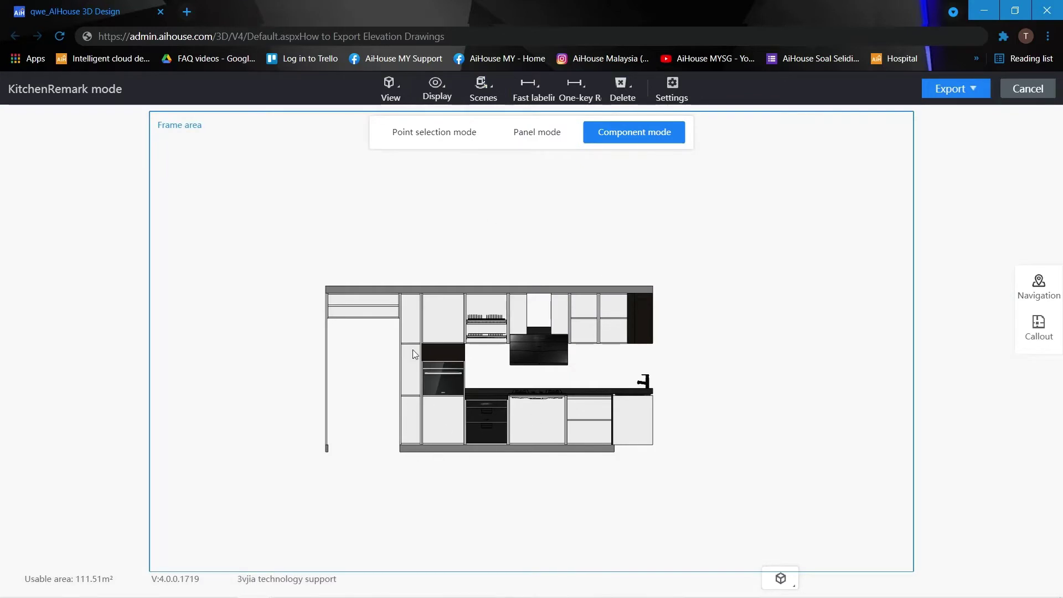
pyautogui.moveTo(559, 266); pyautogui.dragTo(632, 202)
pyautogui.click(481, 91)
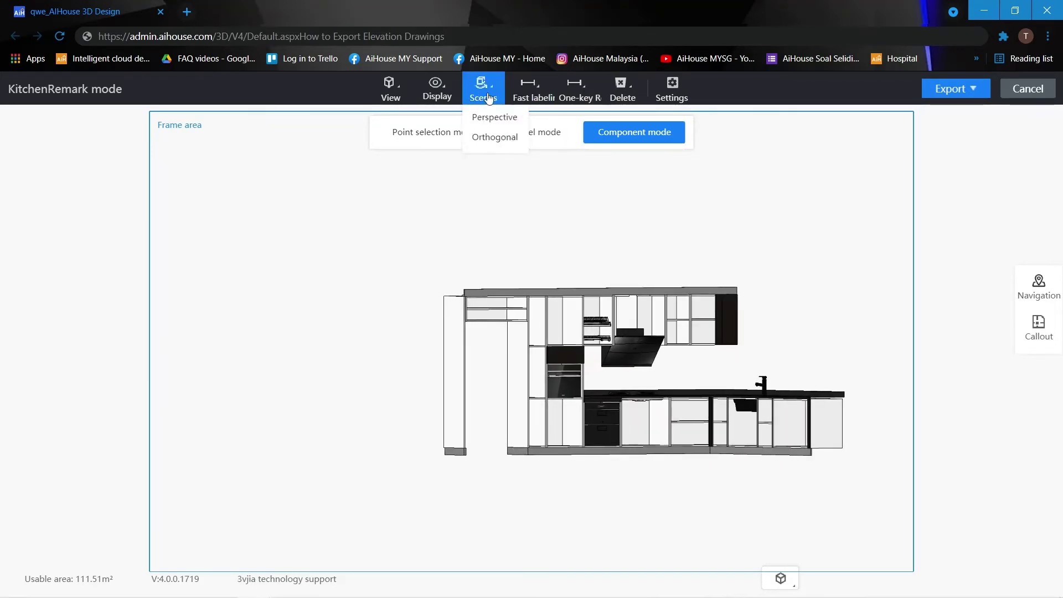
pyautogui.click(492, 116)
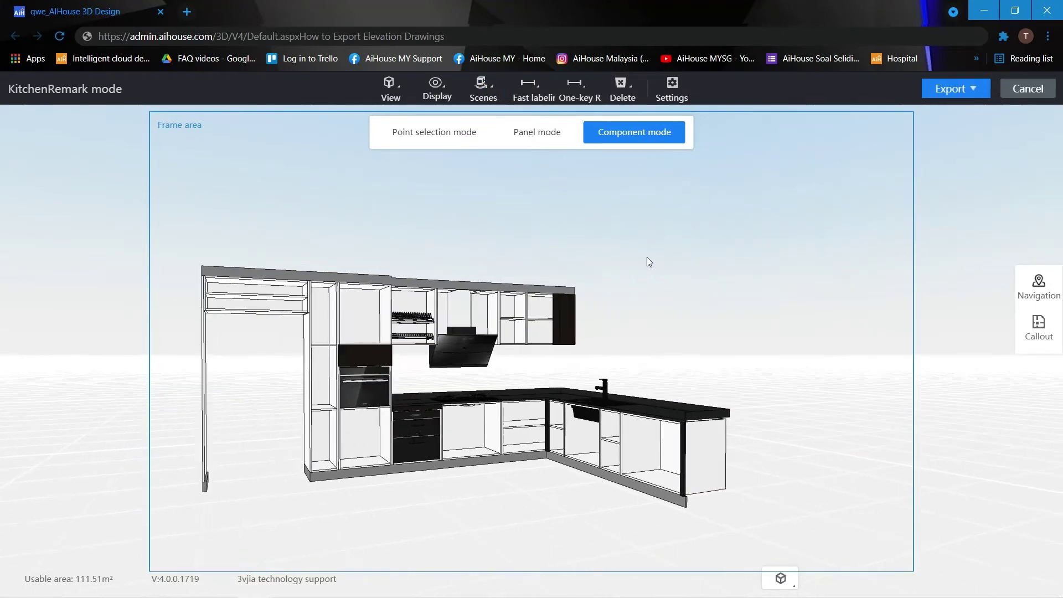
# Apply the Left preset view and bring up the One-key annotation options
pyautogui.click(390, 90)
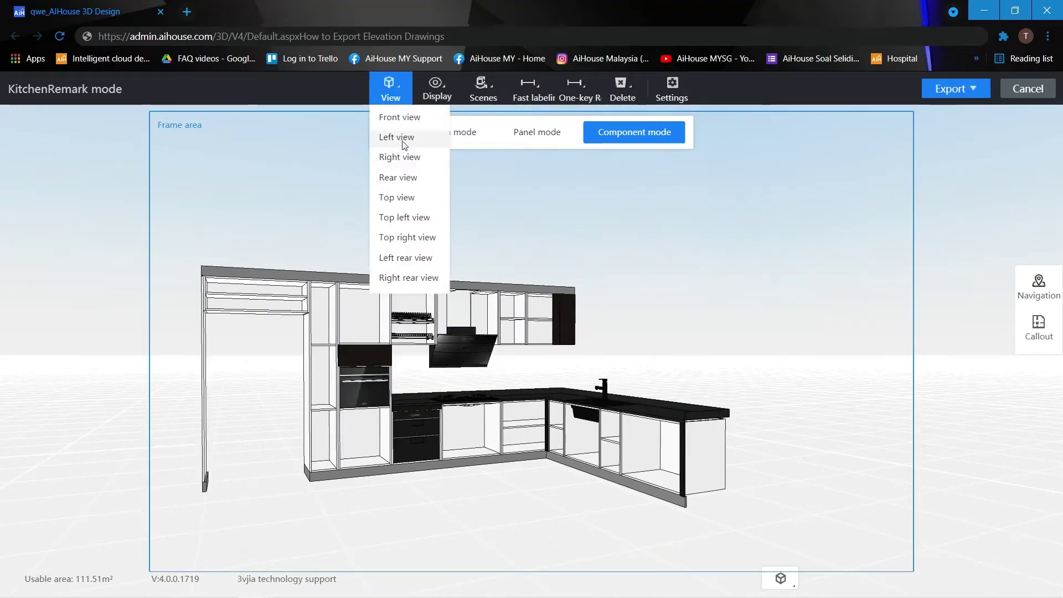
pyautogui.click(401, 138)
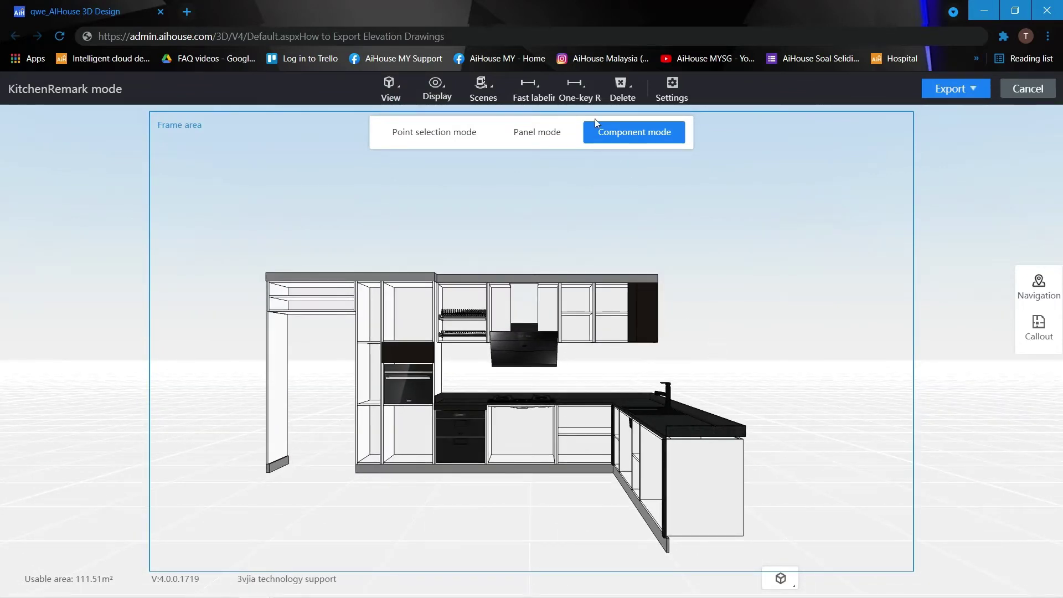
pyautogui.click(574, 89)
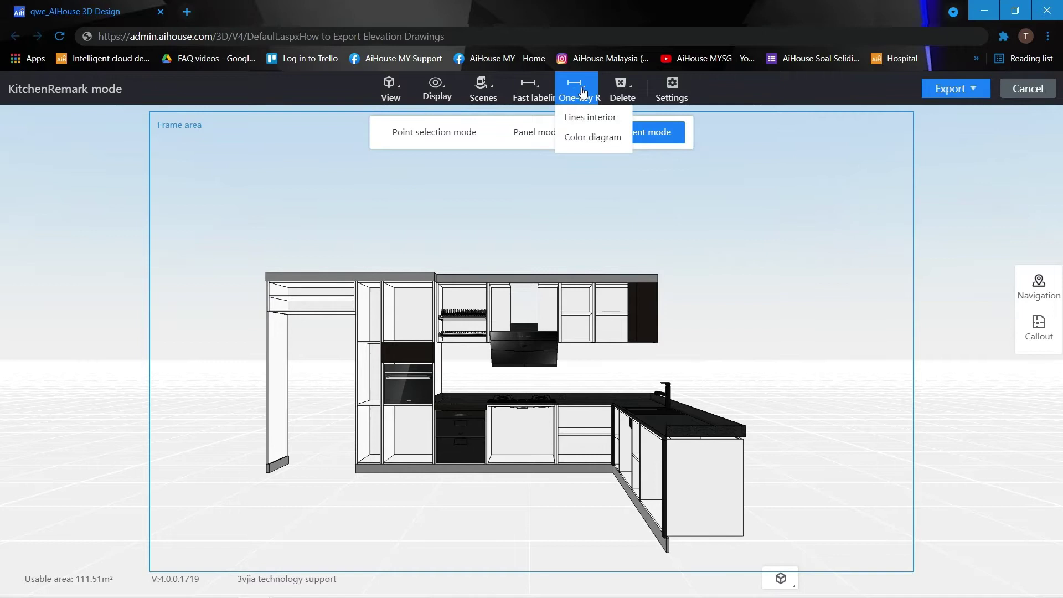
# Apply Color diagram, then switch to Lines interior for a black-and-white line drawing
pyautogui.click(588, 137)
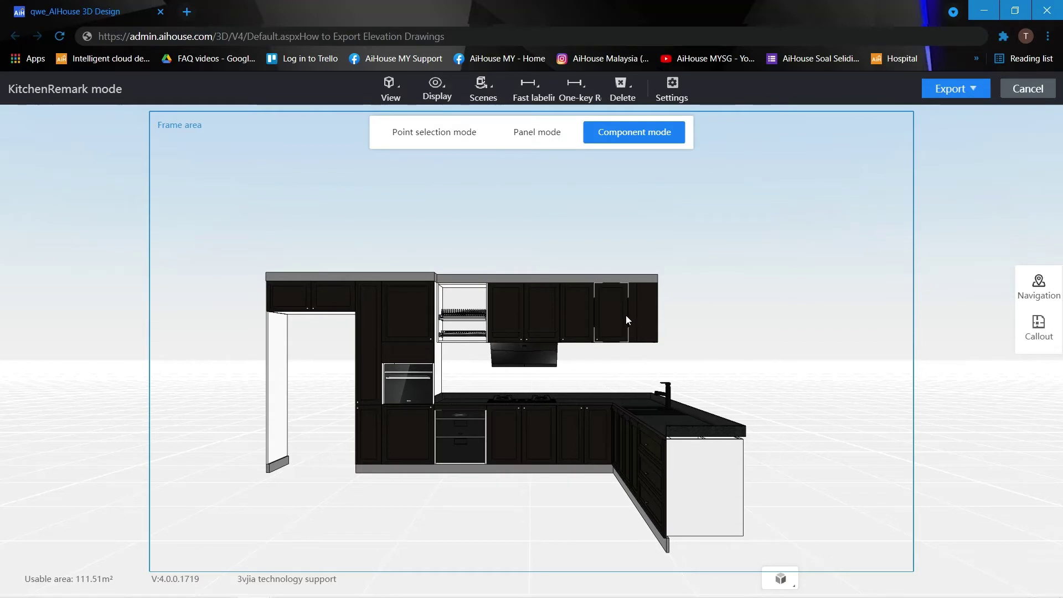
pyautogui.moveTo(579, 92)
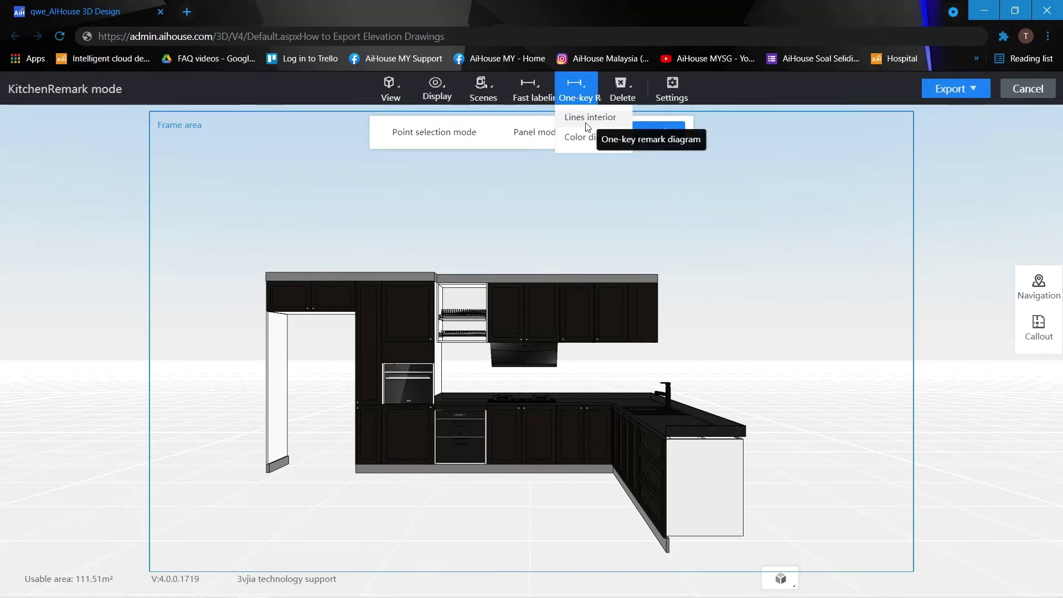
pyautogui.click(580, 123)
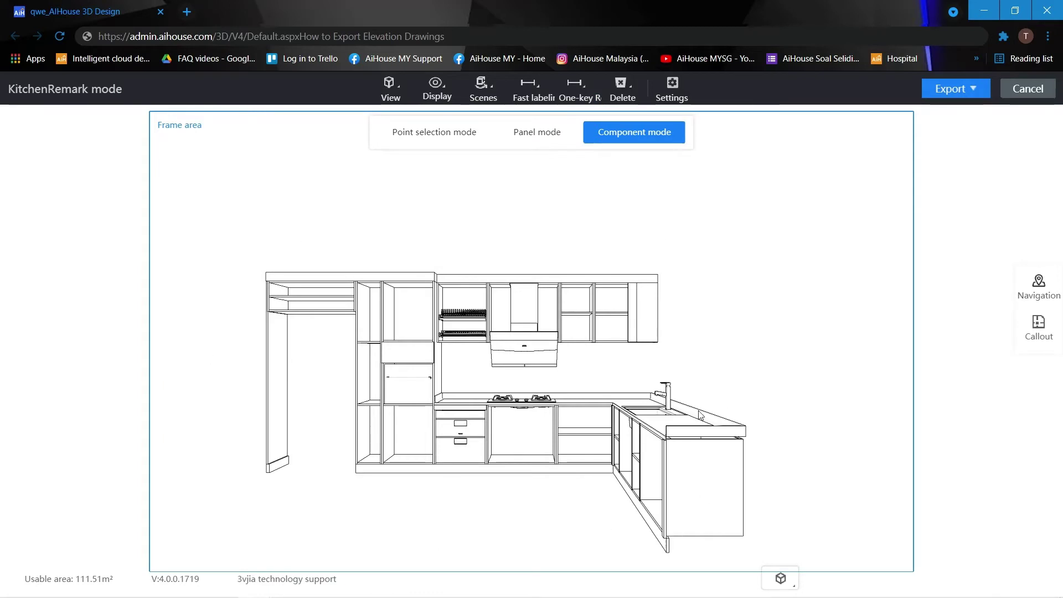
# Label the tall oven column's inner spaces (664, 711, 653), size (600, 2100) and spacing (100)
pyautogui.scroll(1, 387, 260)
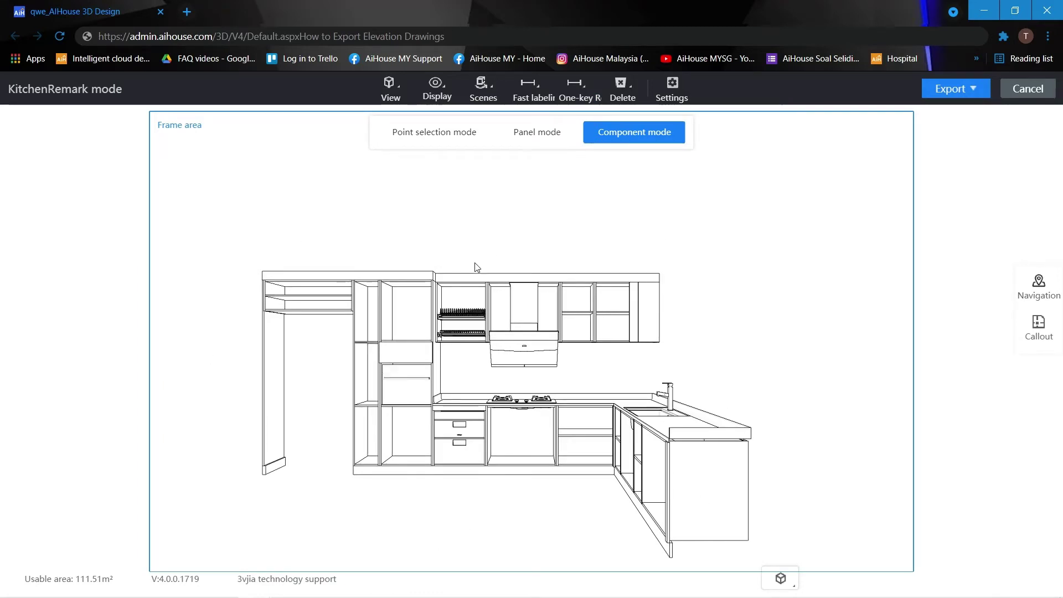
pyautogui.click(406, 314)
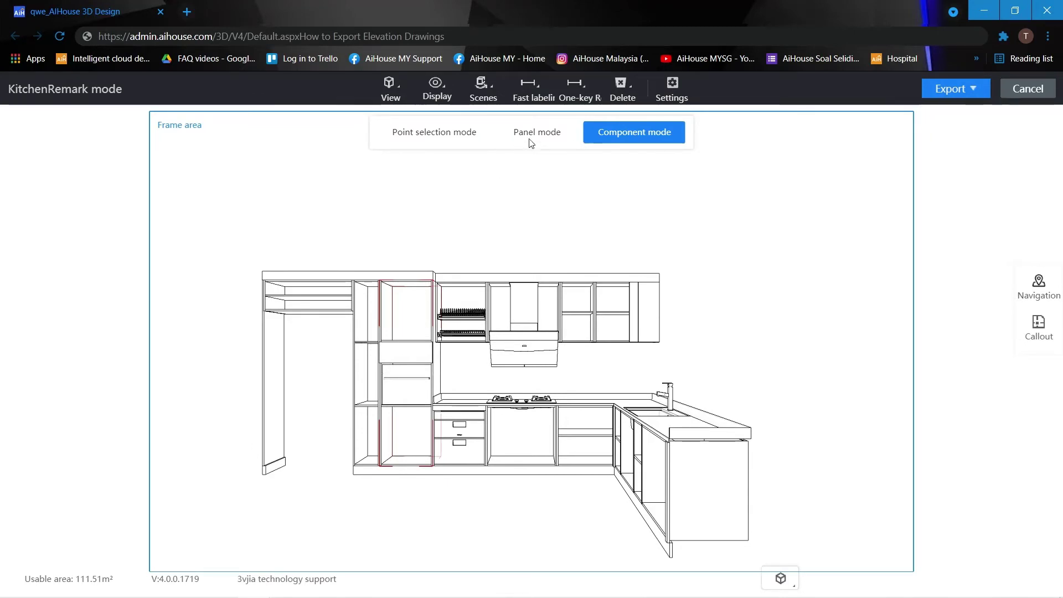
pyautogui.click(531, 89)
pyautogui.click(541, 119)
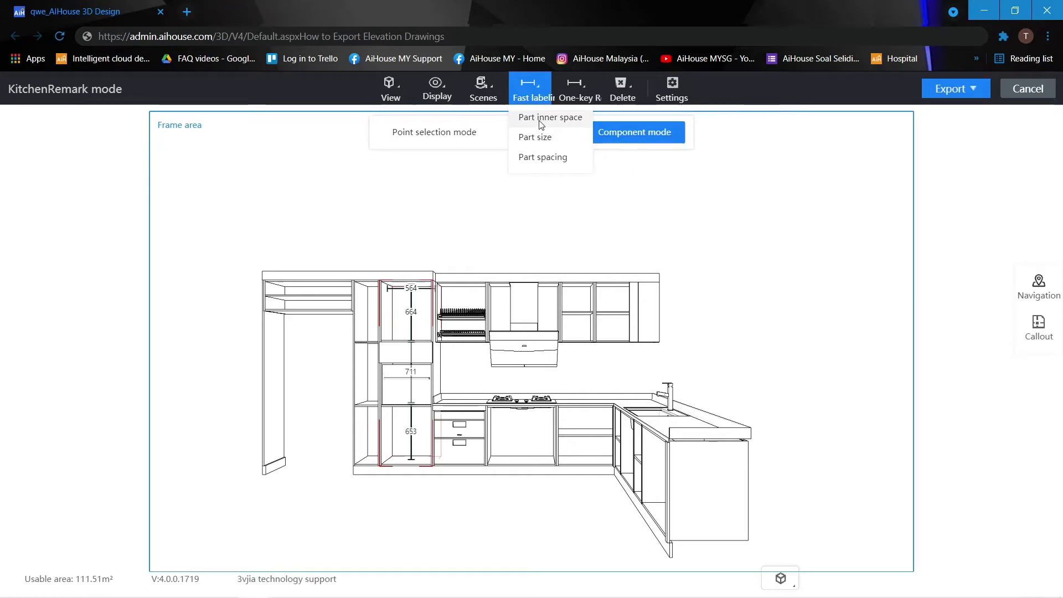
pyautogui.click(535, 138)
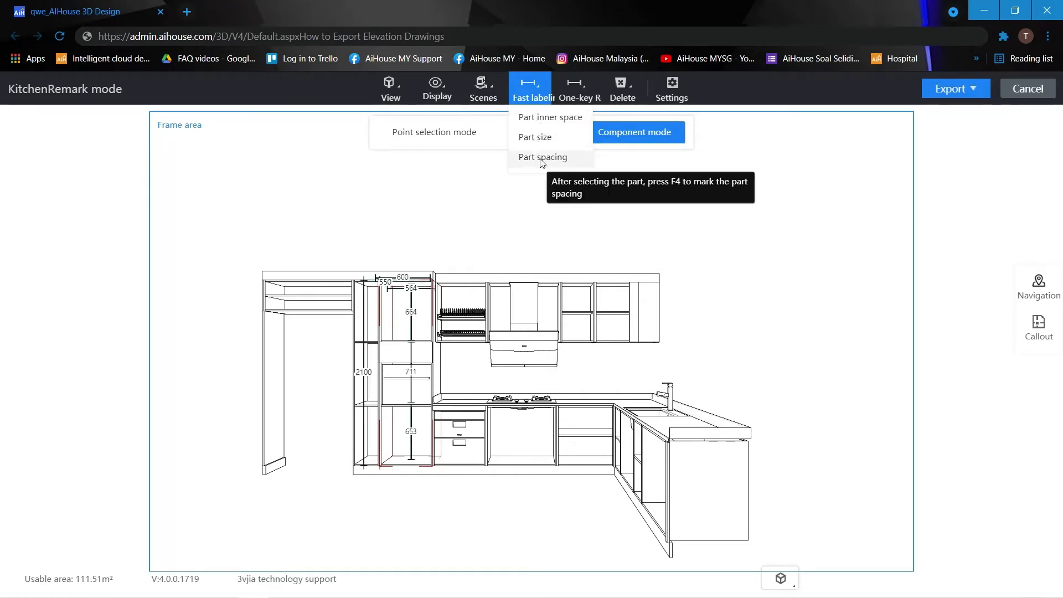
pyautogui.click(542, 159)
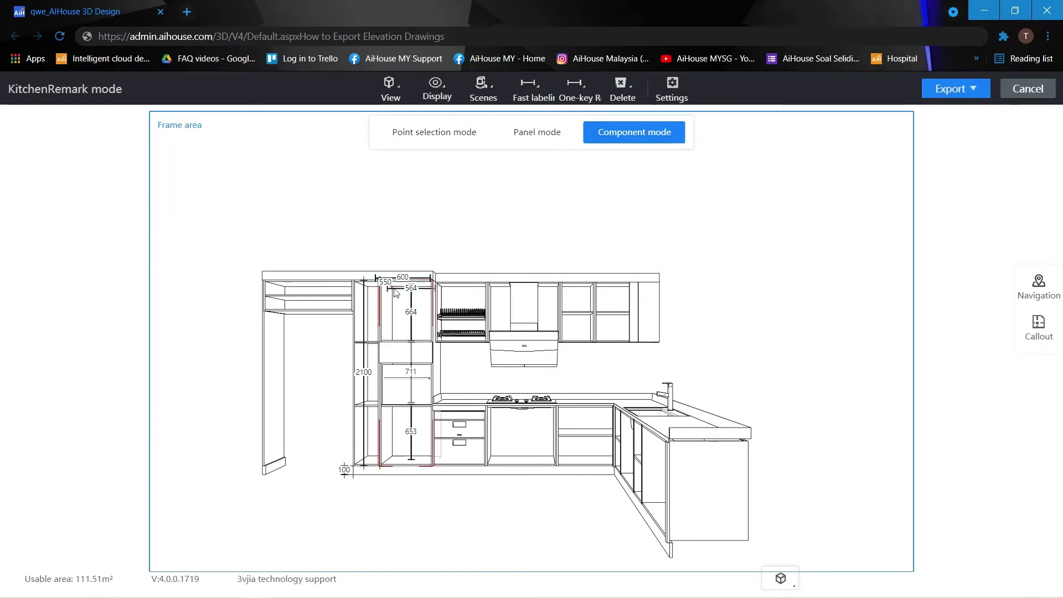
# Raise the 600 width above the column, align 564 with 550, and select the 2100 dimension
pyautogui.moveTo(397, 276); pyautogui.dragTo(382, 260)
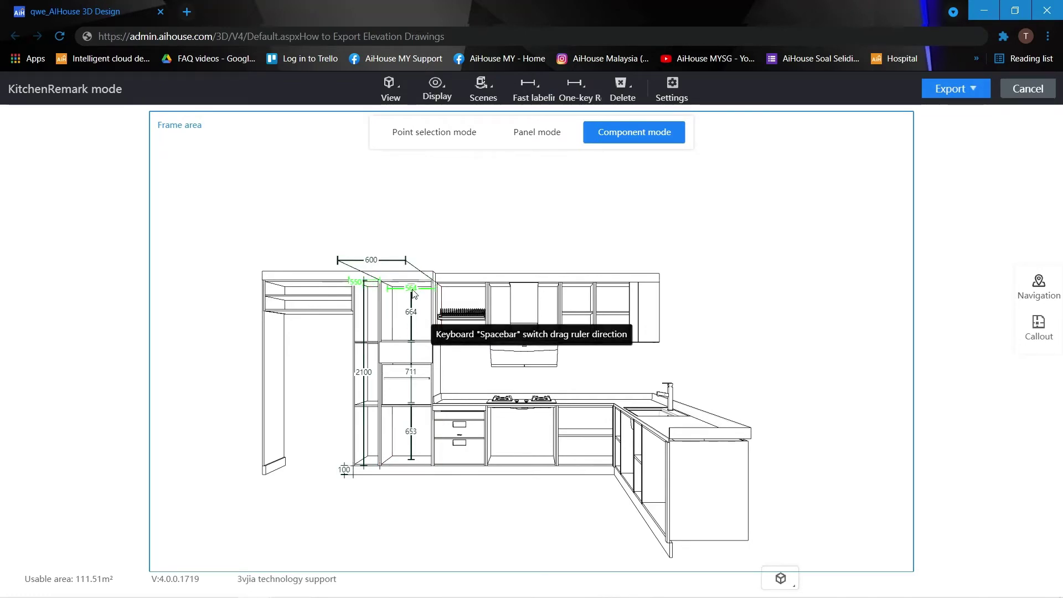
pyautogui.moveTo(410, 288)
pyautogui.mouseDown()
pyautogui.moveTo(405, 268)
pyautogui.moveTo(410, 278)
pyautogui.mouseUp()
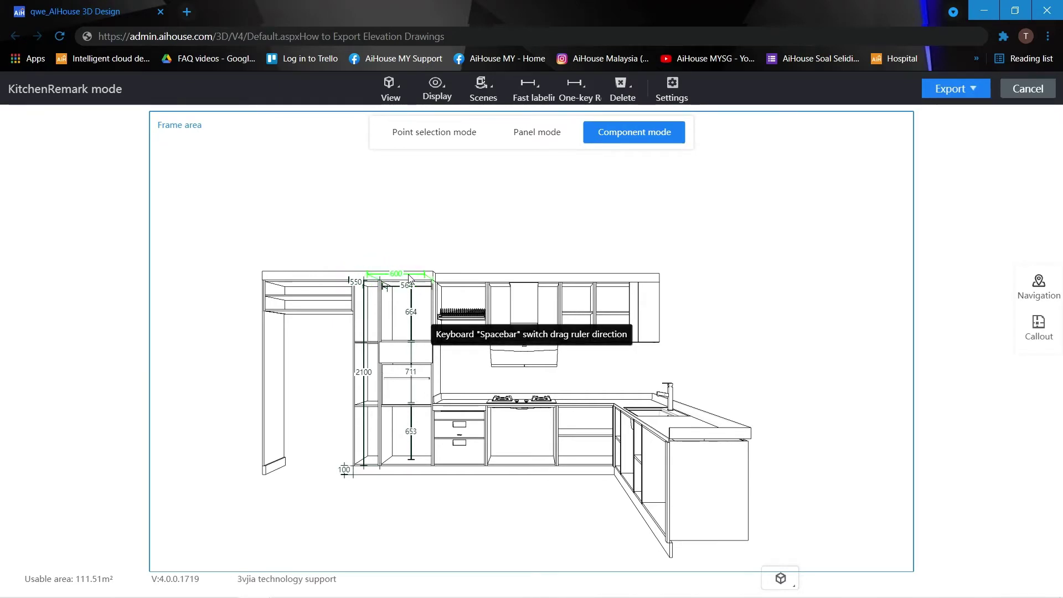
pyautogui.click(364, 377)
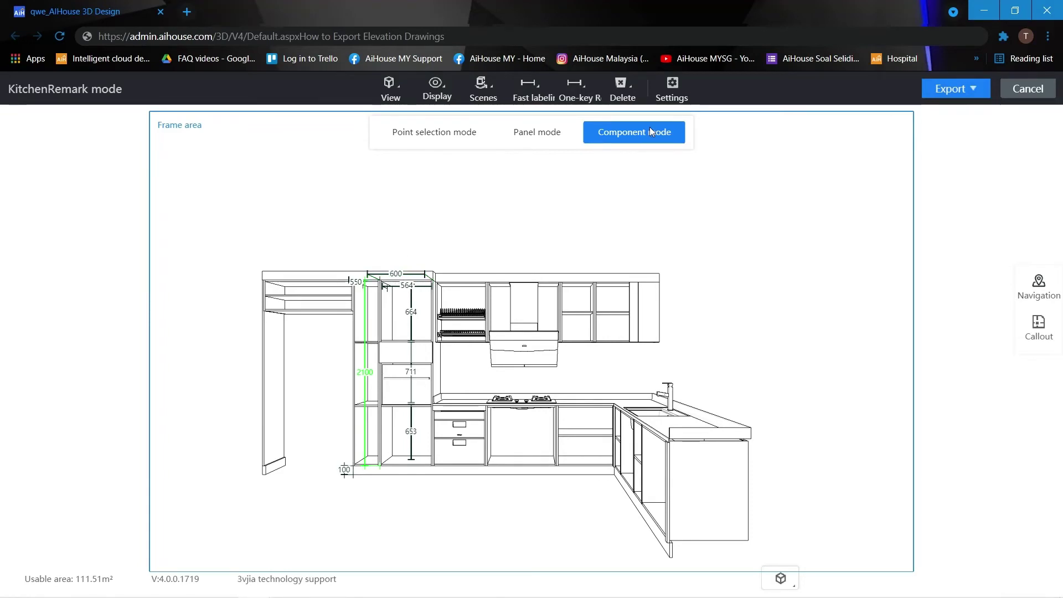
# Set the output font size to 15 and label colour 012c0b in Output settings
pyautogui.click(670, 93)
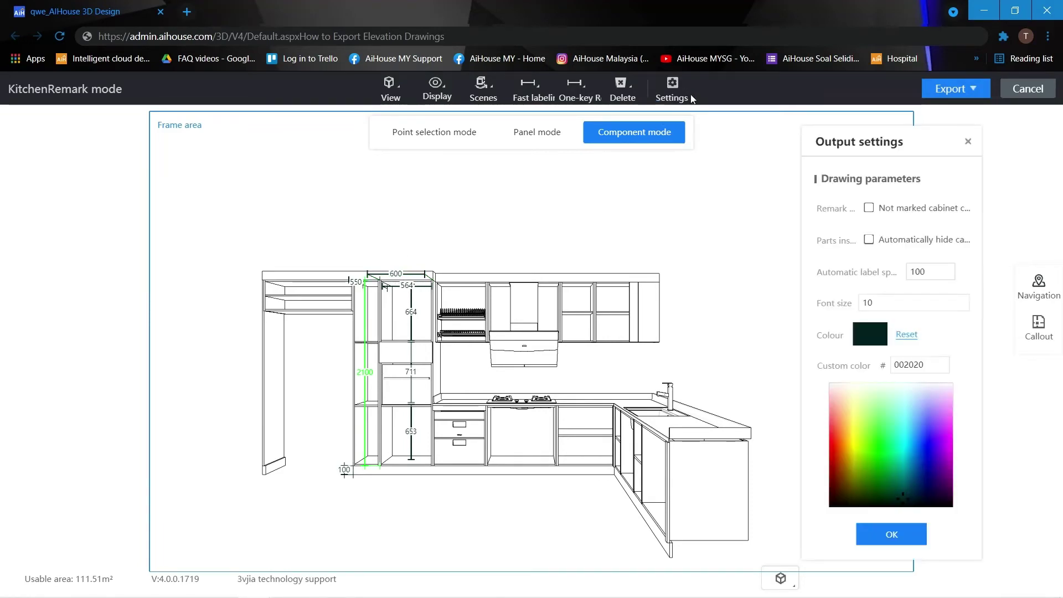
pyautogui.doubleClick(887, 303)
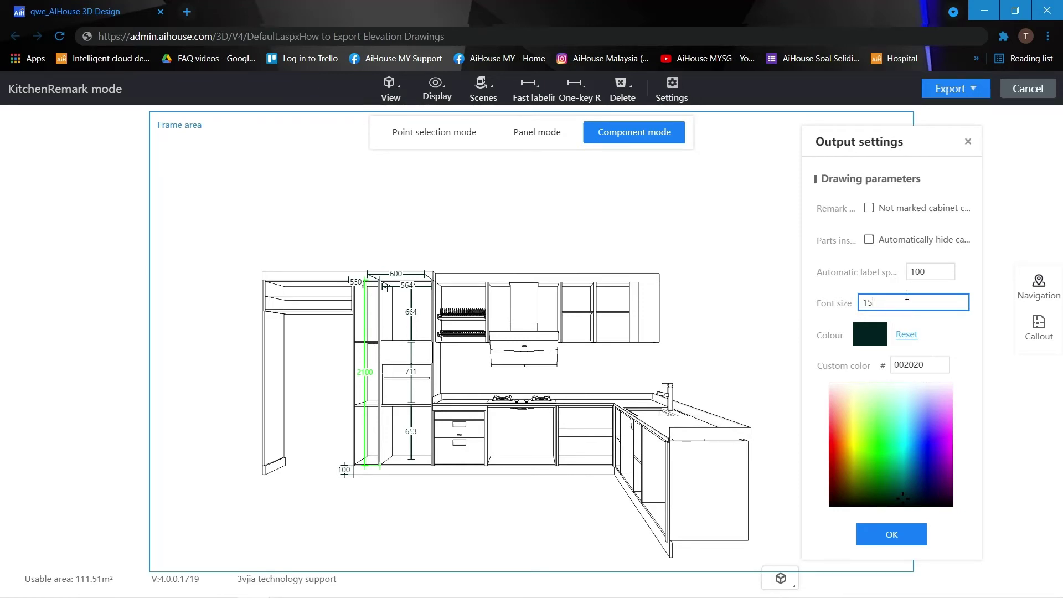
pyautogui.moveTo(869, 415)
pyautogui.mouseDown()
pyautogui.moveTo(859, 420)
pyautogui.moveTo(871, 422)
pyautogui.moveTo(892, 467)
pyautogui.moveTo(885, 497)
pyautogui.mouseUp()
pyautogui.click(904, 542)
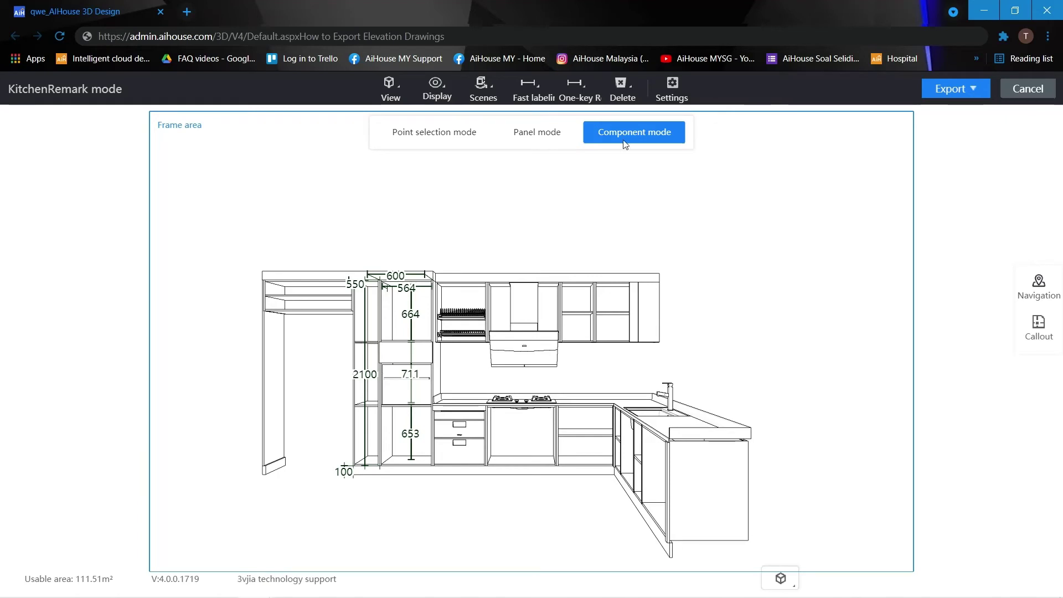
# Return to the shaded Component mode view showing dimensions 764, 800 and 955
pyautogui.click(600, 134)
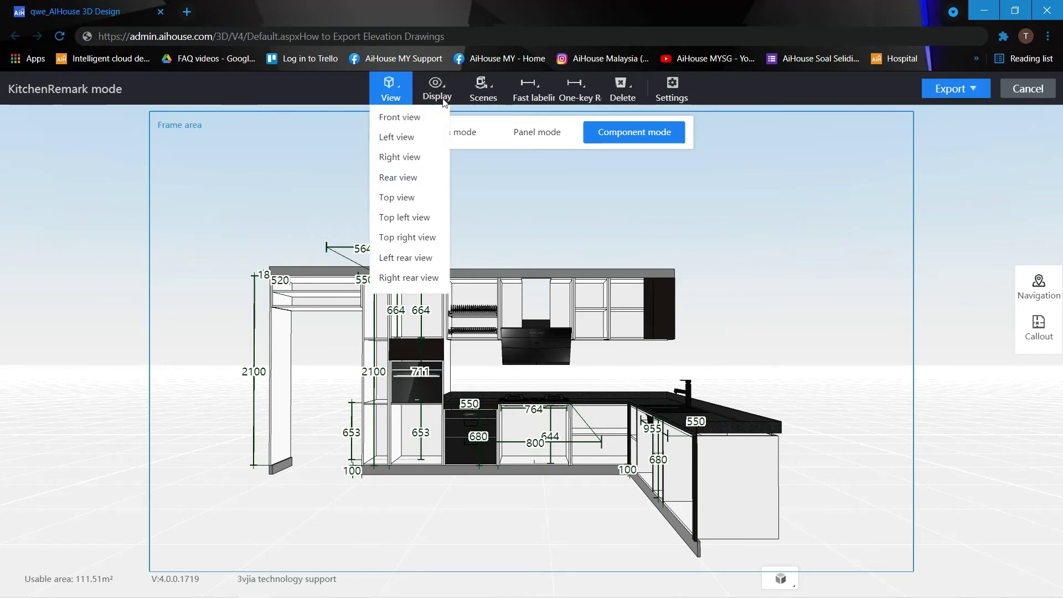
pyautogui.moveTo(930, 93)
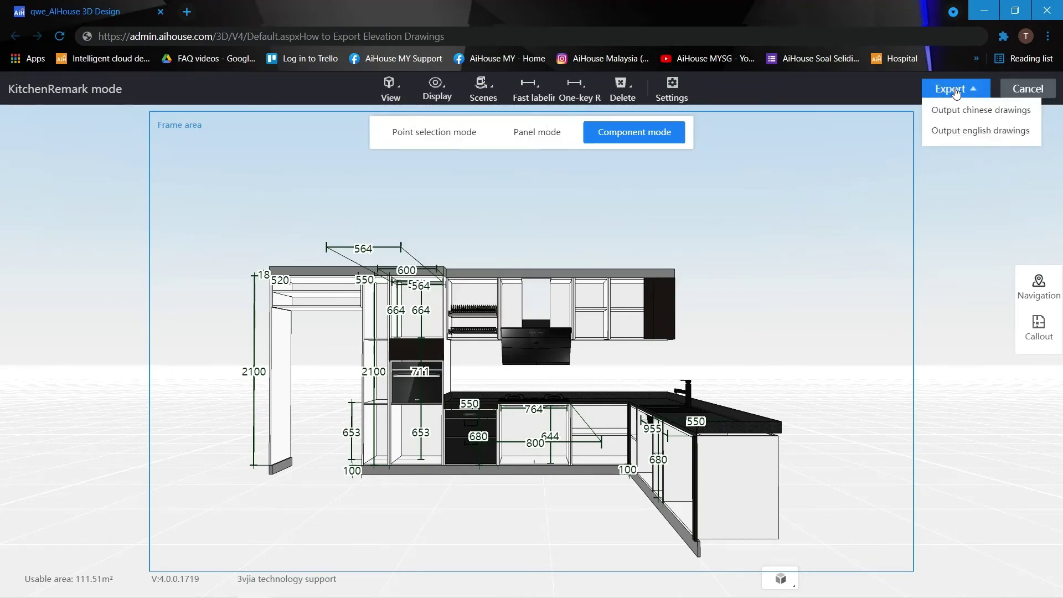
# Output the English drawings and begin filling the title block's order name cell
pyautogui.click(978, 133)
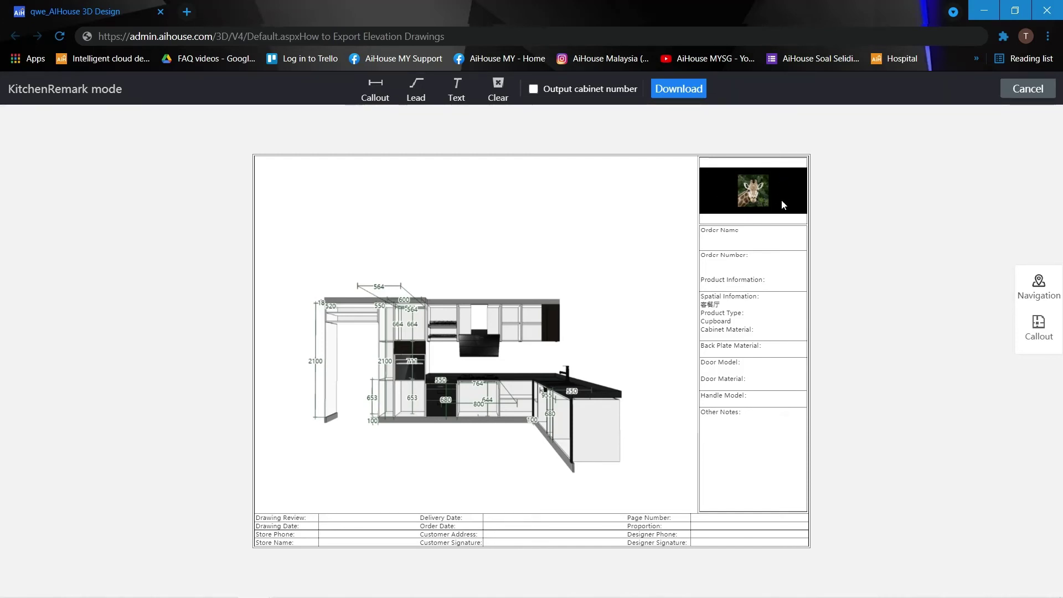
pyautogui.click(740, 236)
# Draw a callout across the top of the kitchen and label it 'Cornice Grey'
pyautogui.click(376, 97)
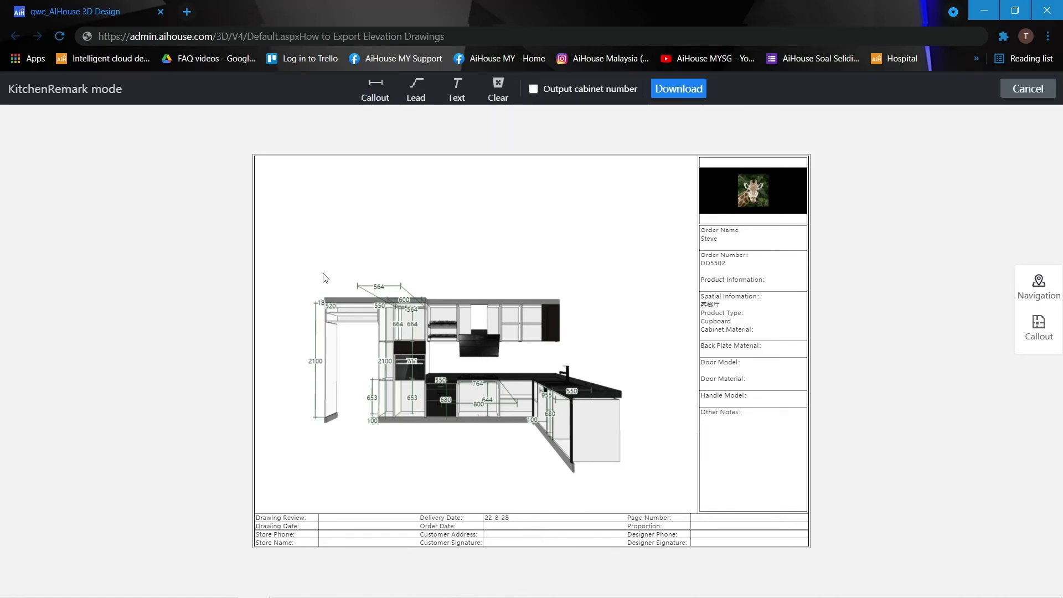
pyautogui.moveTo(321, 273); pyautogui.dragTo(558, 275)
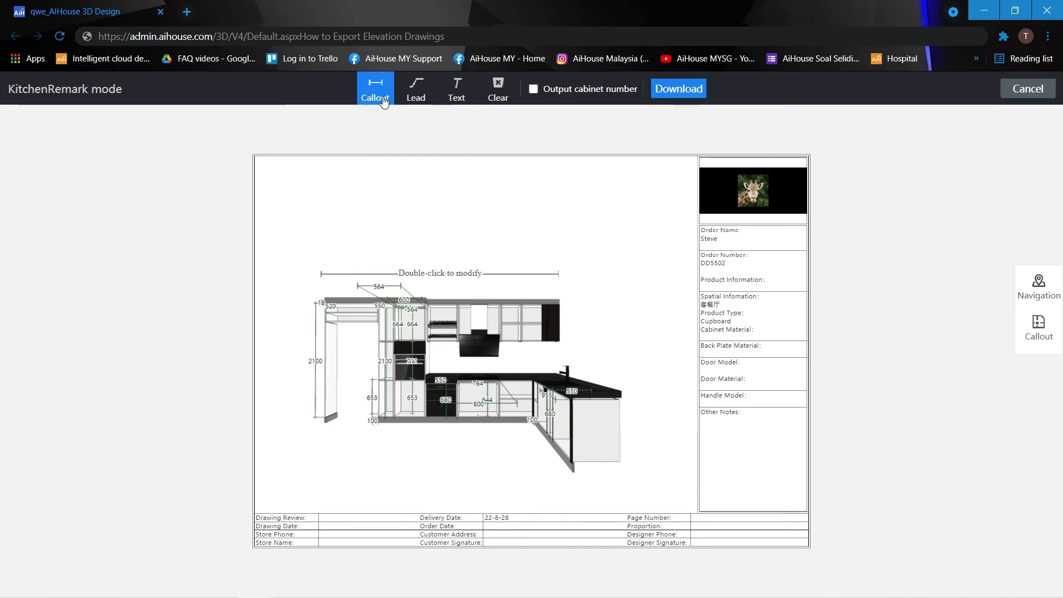
pyautogui.doubleClick(481, 274)
pyautogui.moveTo(482, 273); pyautogui.dragTo(383, 270)
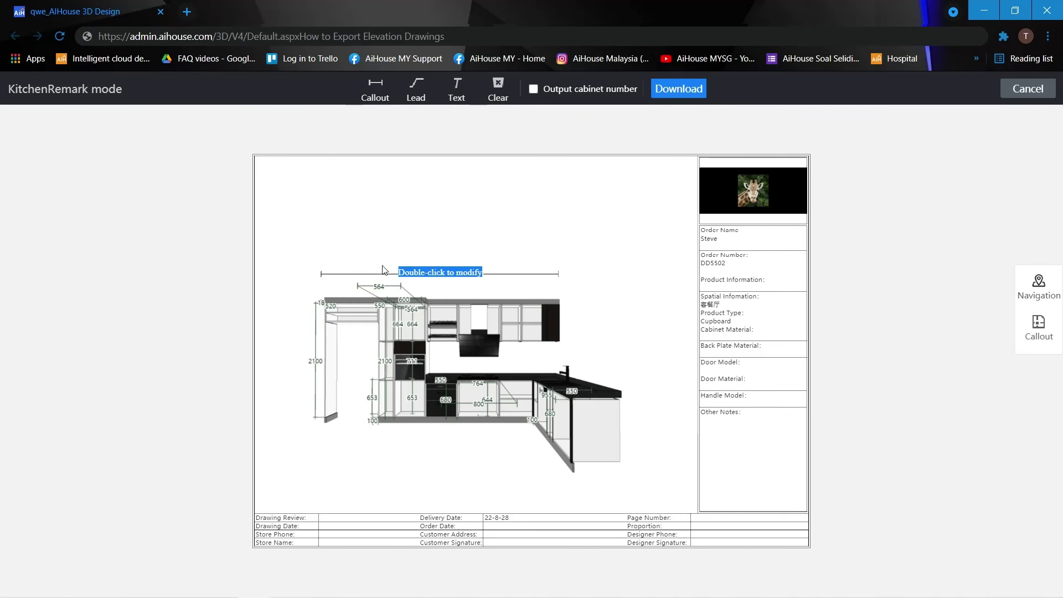
pyautogui.write('Cornice')
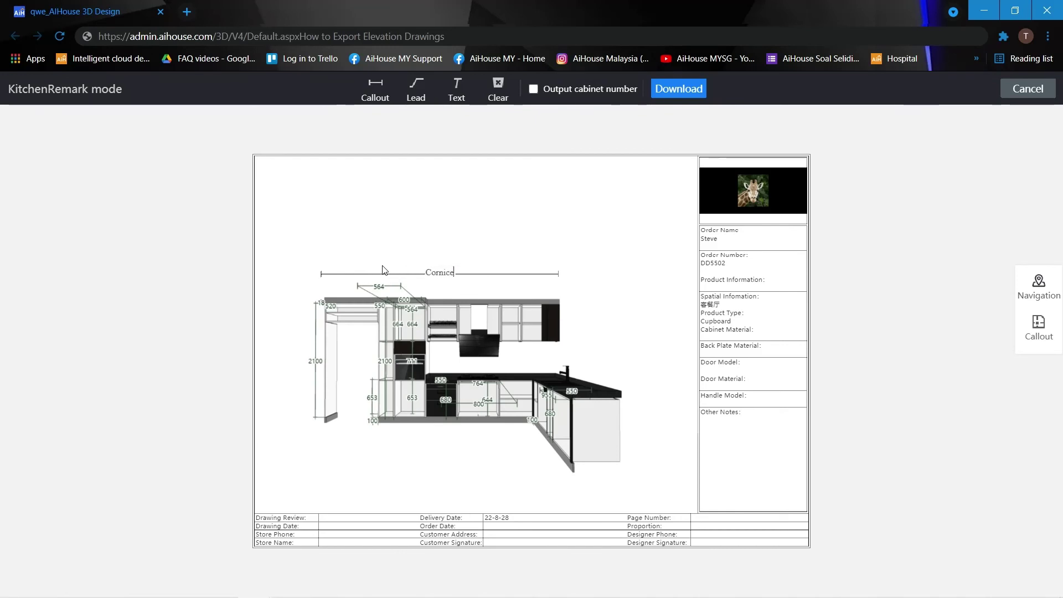
pyautogui.write(' Grey')
# Draw a leader from an upper wall cabinet to a label and edit the label
pyautogui.click(416, 90)
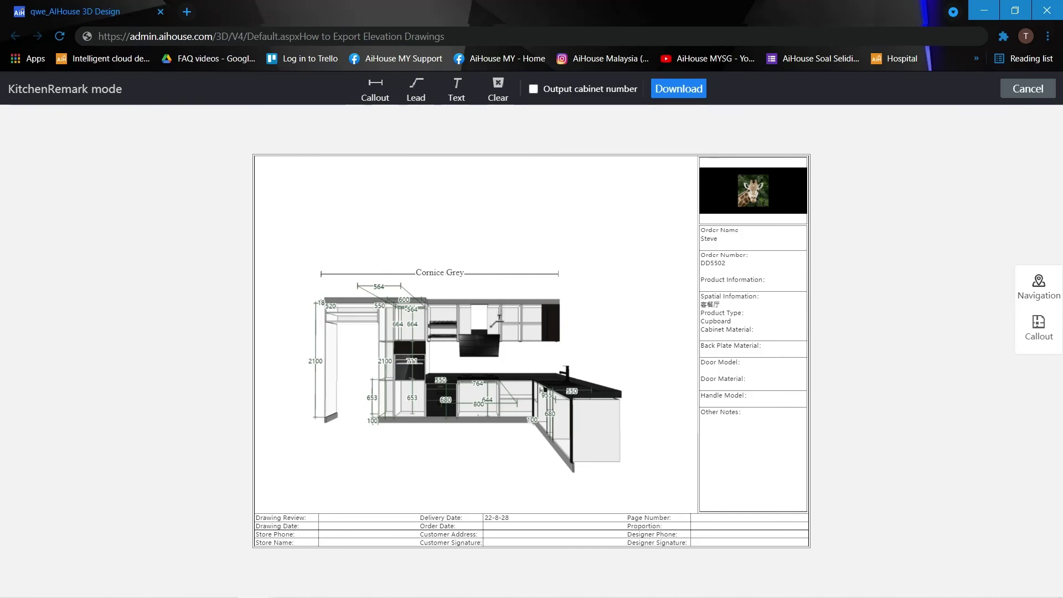
pyautogui.moveTo(511, 323)
pyautogui.mouseDown()
pyautogui.moveTo(557, 238)
pyautogui.moveTo(552, 223)
pyautogui.mouseUp()
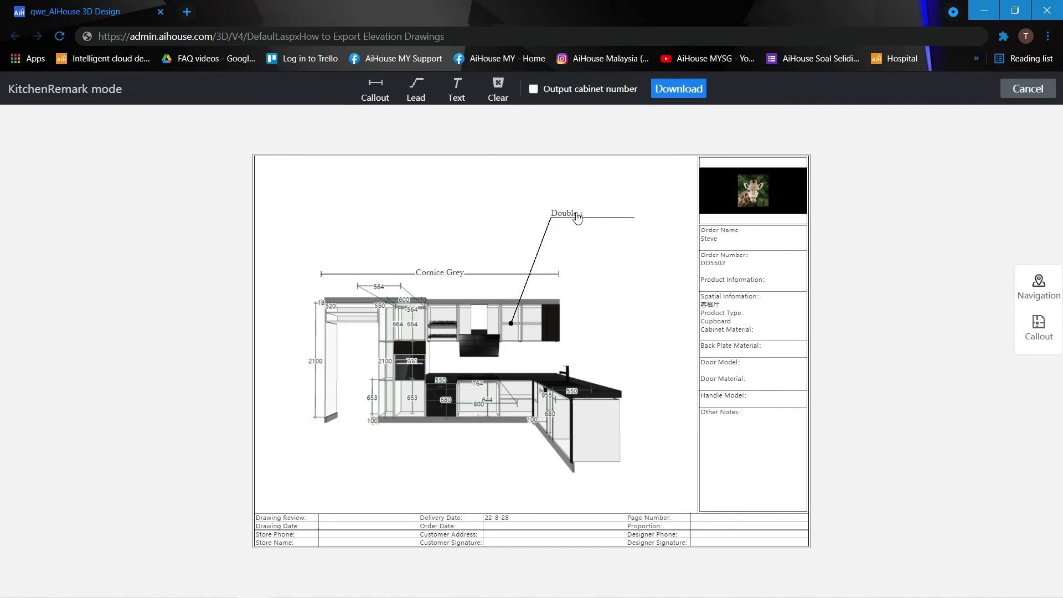
pyautogui.moveTo(554, 216); pyautogui.dragTo(608, 219)
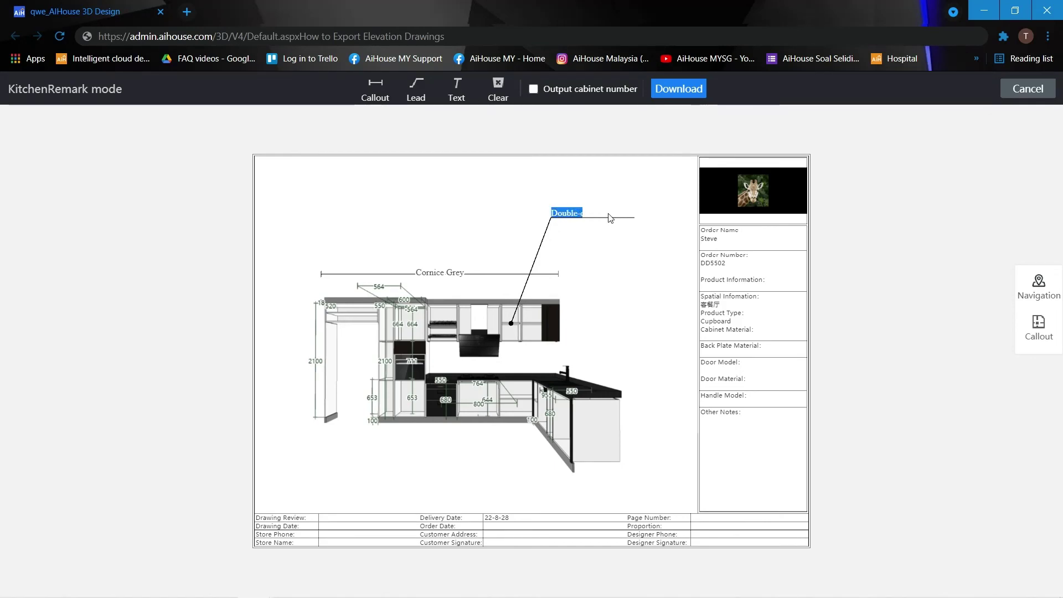
pyautogui.click(611, 217)
# Place a text note at the drawing's top-left corner
pyautogui.click(457, 95)
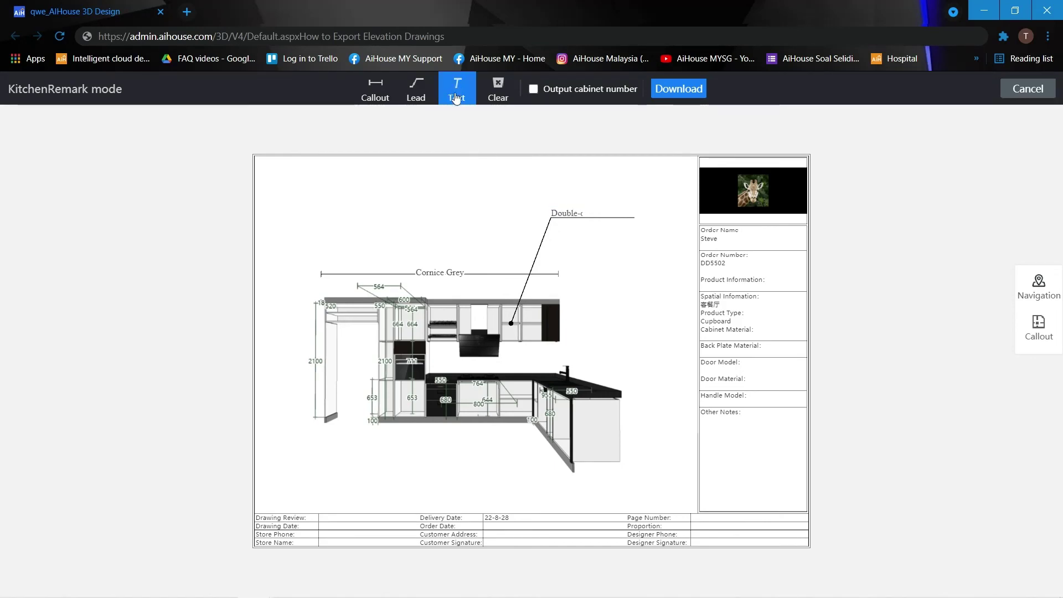
pyautogui.click(286, 176)
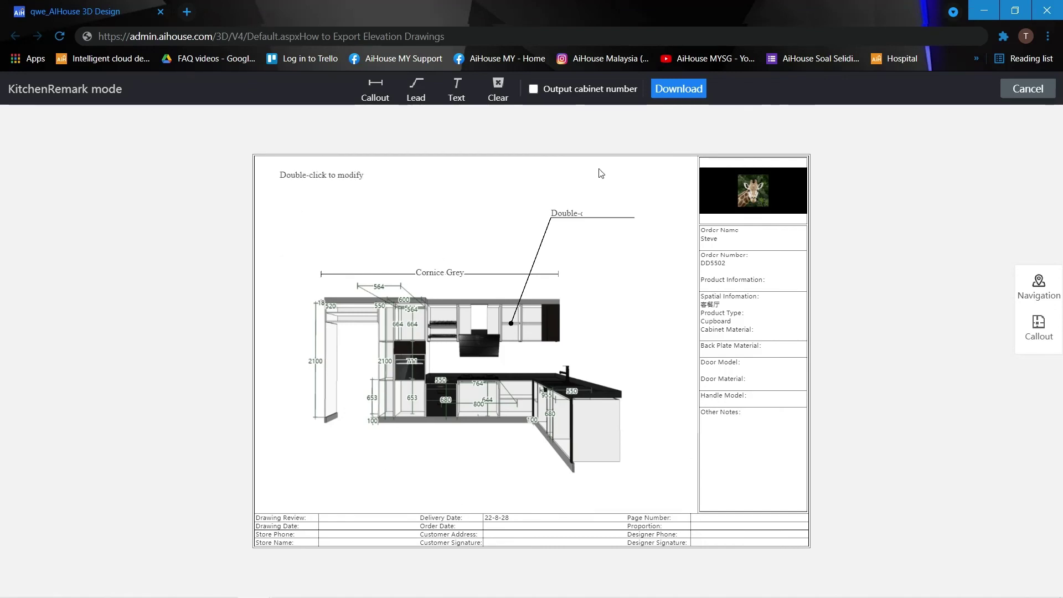
# Download the finished elevation drawing as Screenshot5220.jpg
pyautogui.click(680, 91)
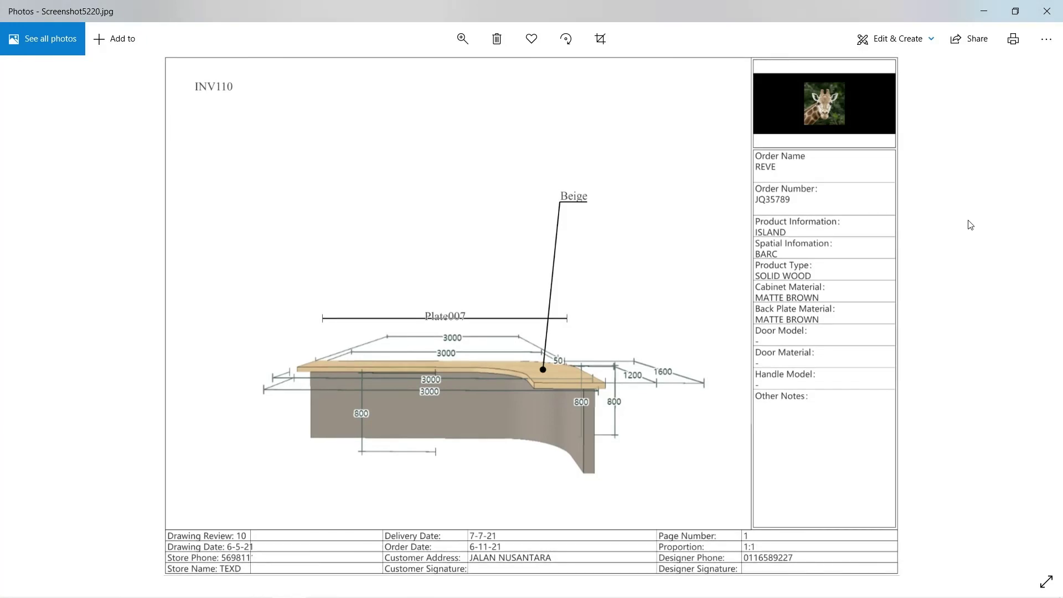